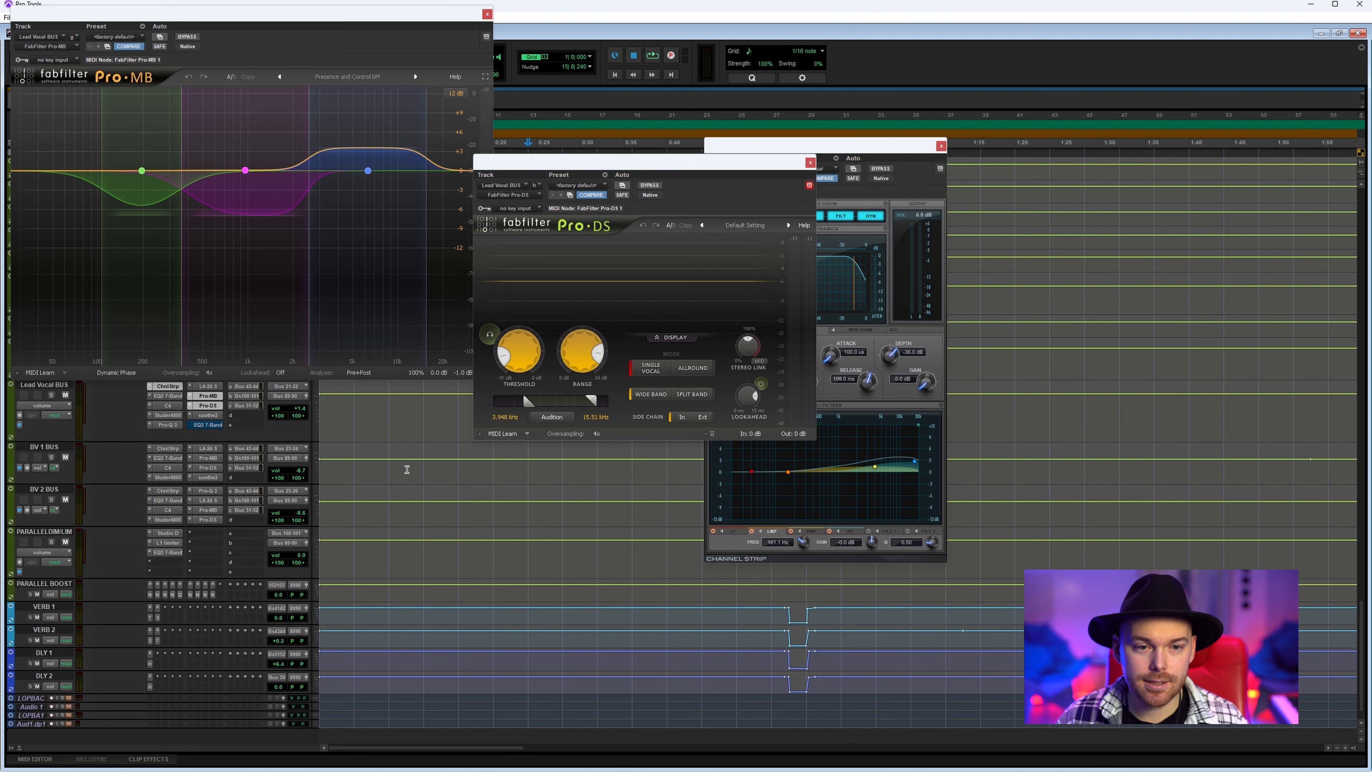
Step: Inspect the Lead Vocal BUS's soothe2 insert and the sends to Bus 31-32 and Bus 100-101
{"action": "left_click", "coordinate": [208, 416]}
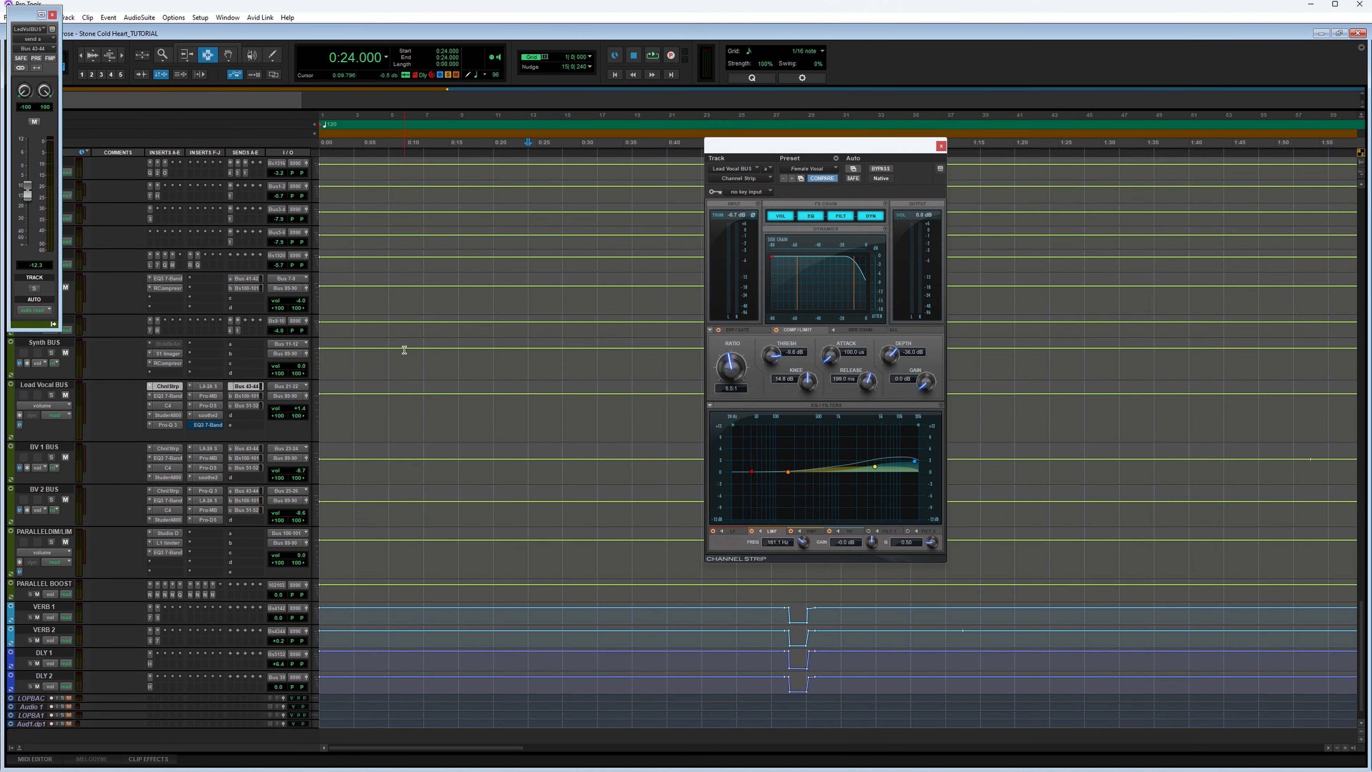
{"action": "left_click", "coordinate": [253, 406]}
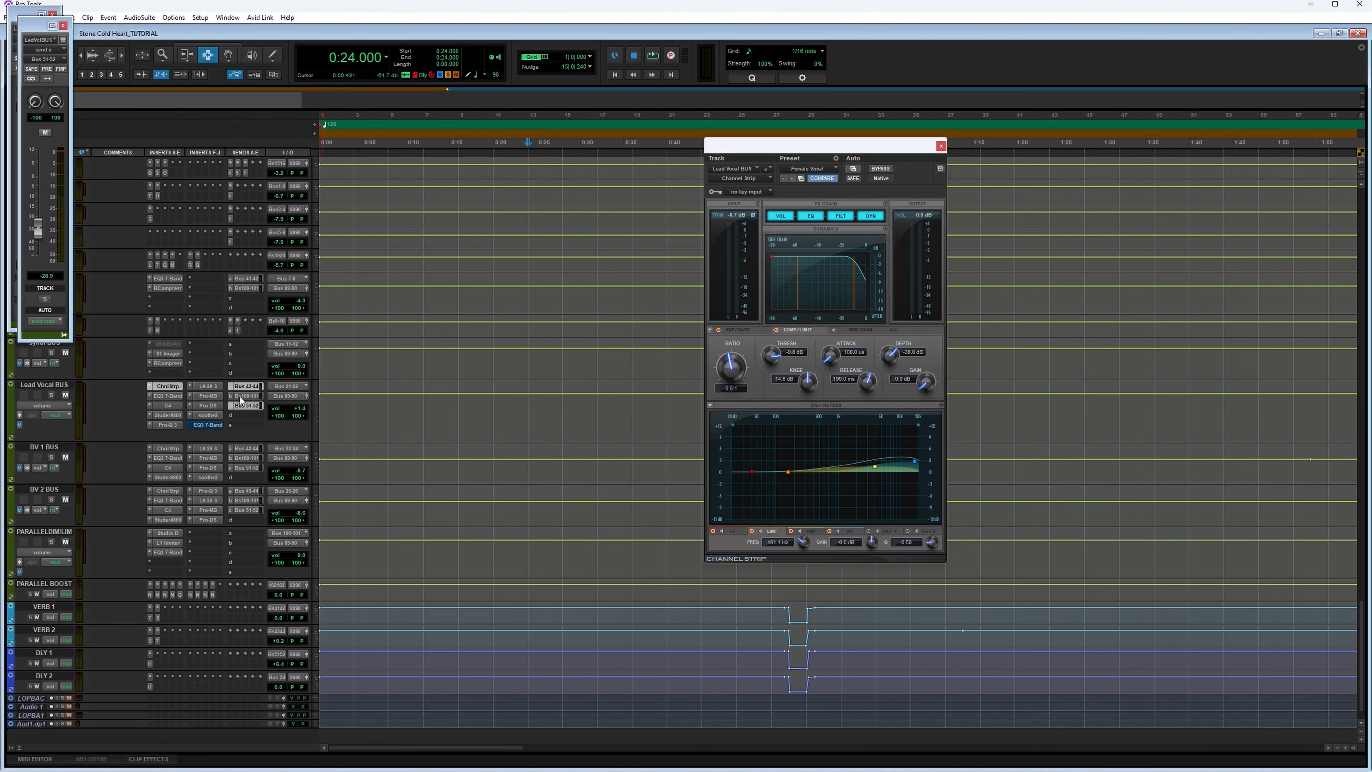
{"action": "left_click", "coordinate": [241, 400]}
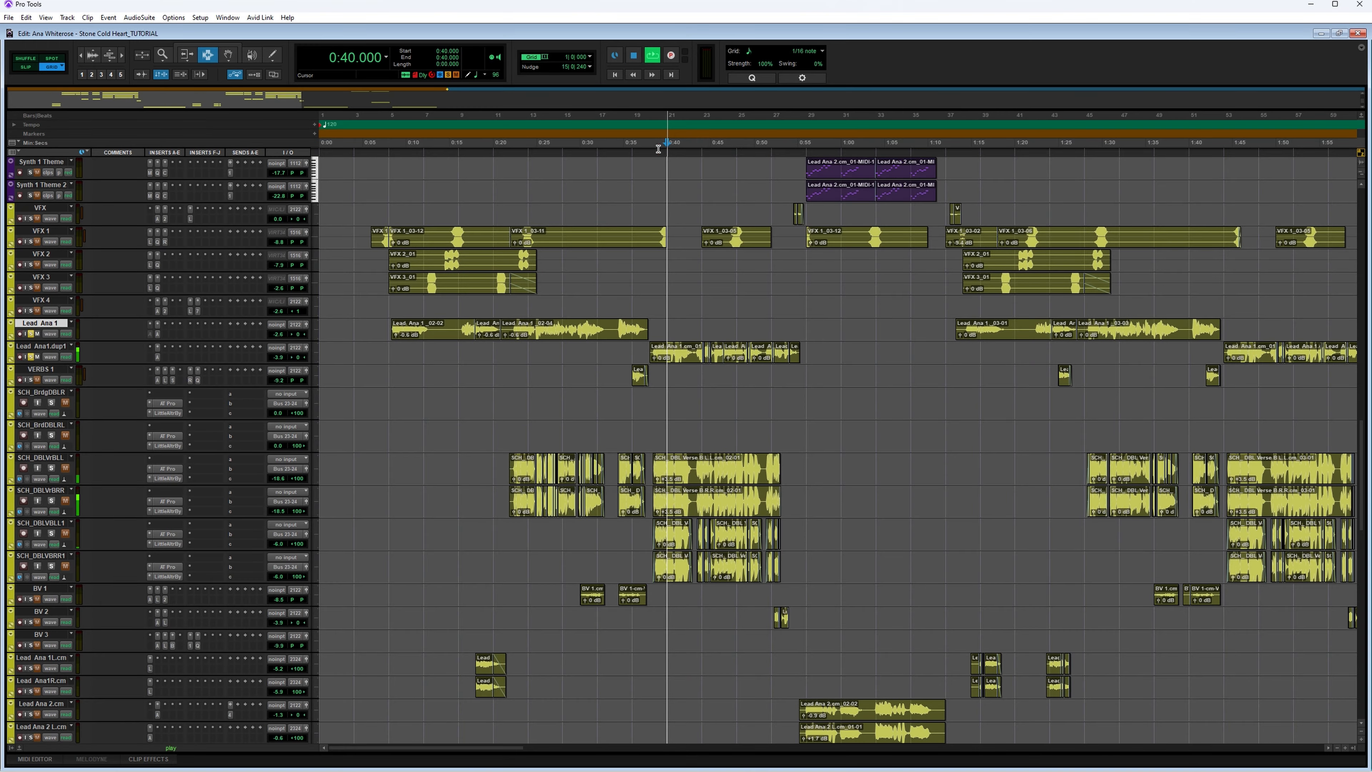
Step: Stop playback, re-enable all bypassed inserts and sends A to C on the Lead Vocal BUS except EQ3 7-Band, and play again from 0:40
{"action": "scroll", "coordinate": [654, 295], "scroll_direction": "down", "scroll_amount": 15}
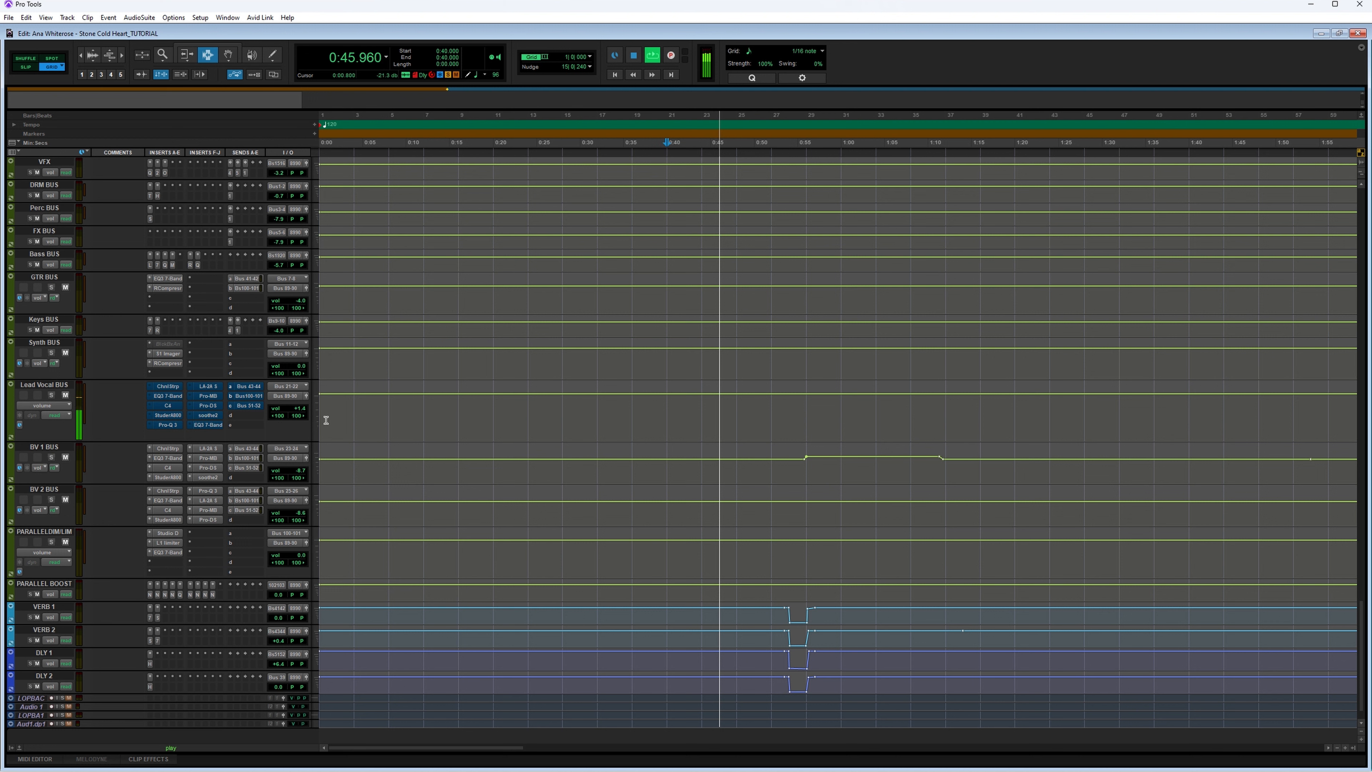
{"action": "key", "text": "space"}
{"action": "left_click_drag", "start_coordinate": [172, 388], "coordinate": [249, 406]}
{"action": "key", "text": "space"}
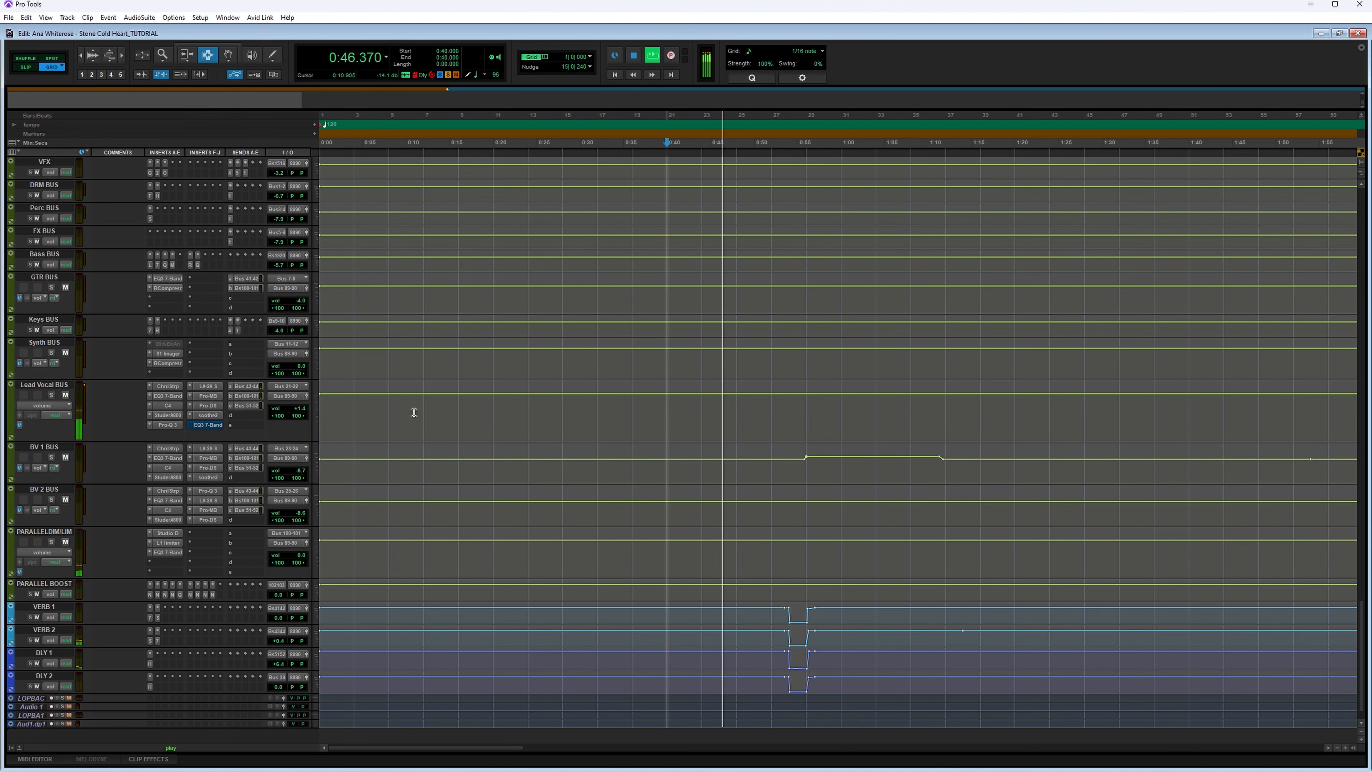
Step: Play the soloed verse doubles from 0:22, add the Lead Ana 1 track to the solo, and stop playback
{"action": "scroll", "coordinate": [689, 434], "scroll_direction": "up", "scroll_amount": 15}
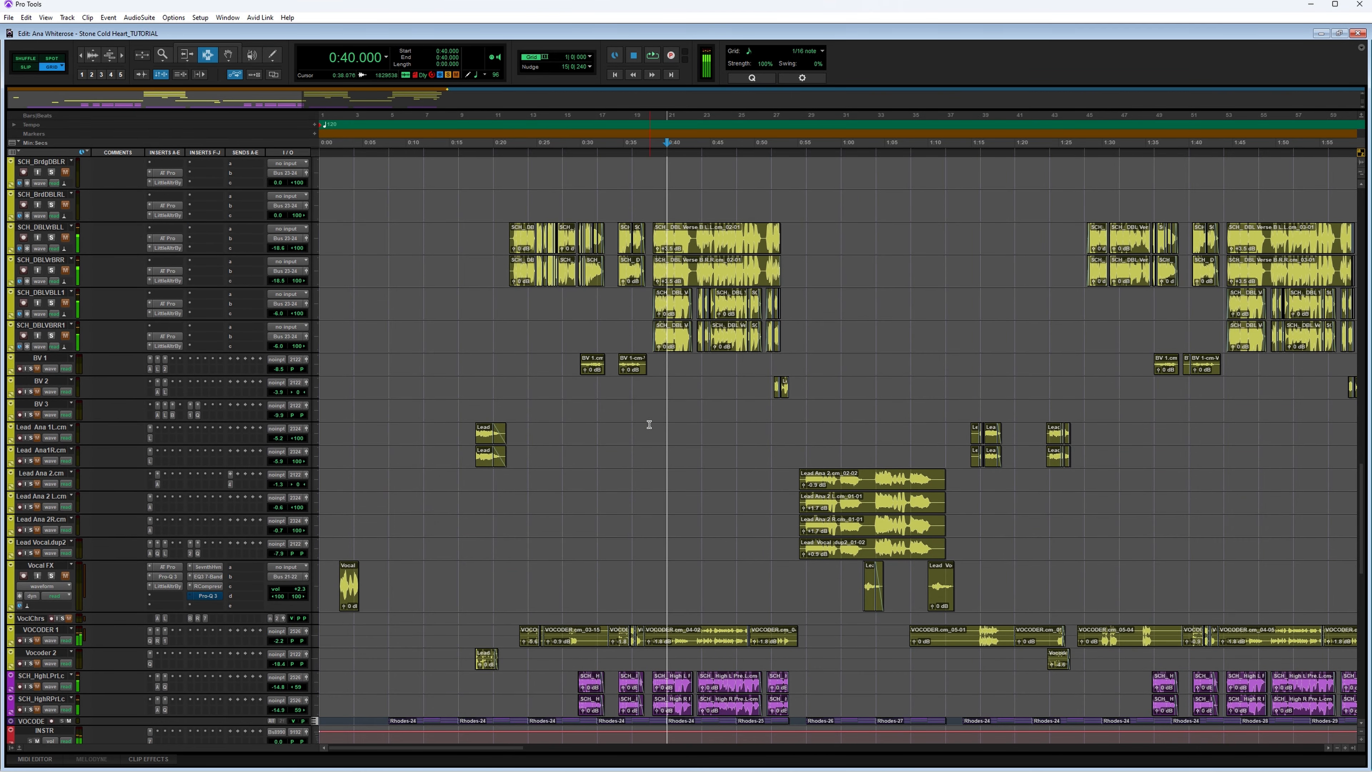
{"action": "scroll", "coordinate": [646, 426], "scroll_direction": "up", "scroll_amount": 4}
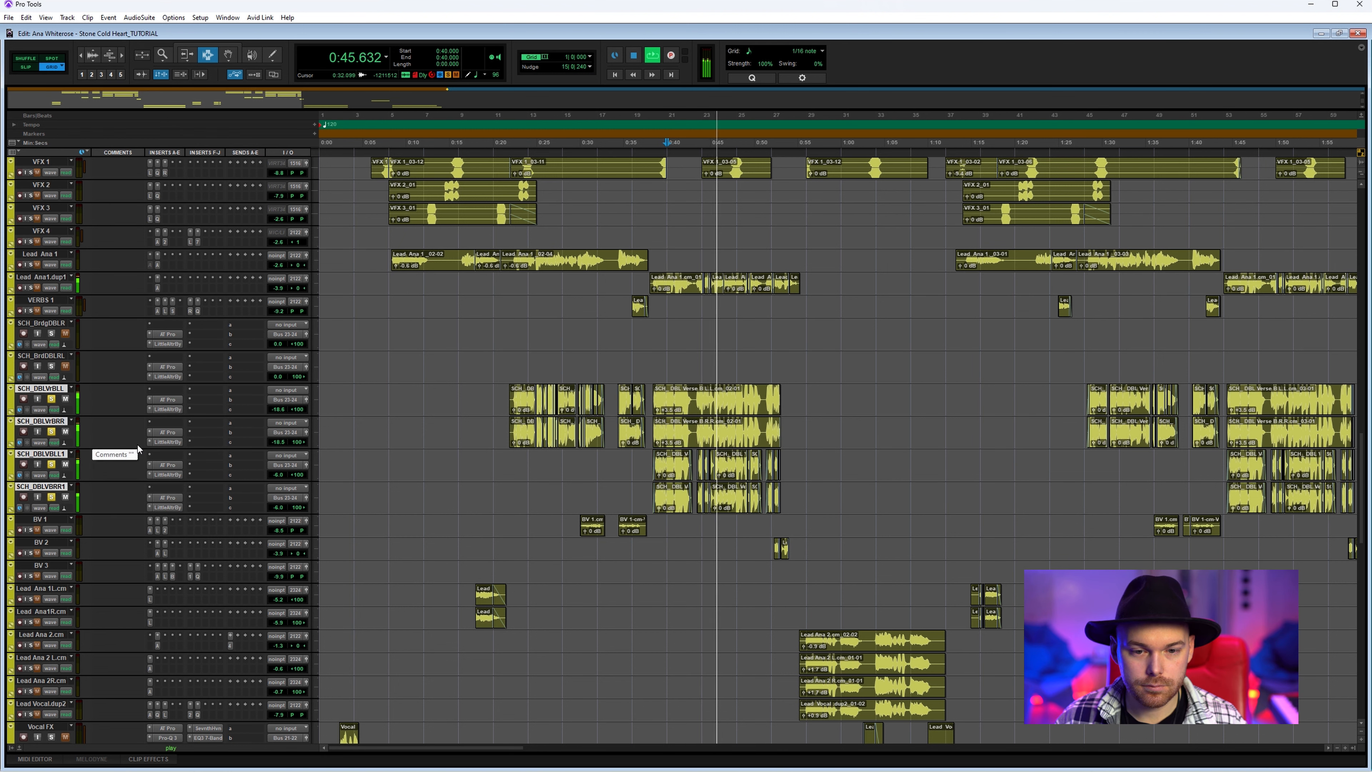
{"action": "left_click", "coordinate": [517, 145]}
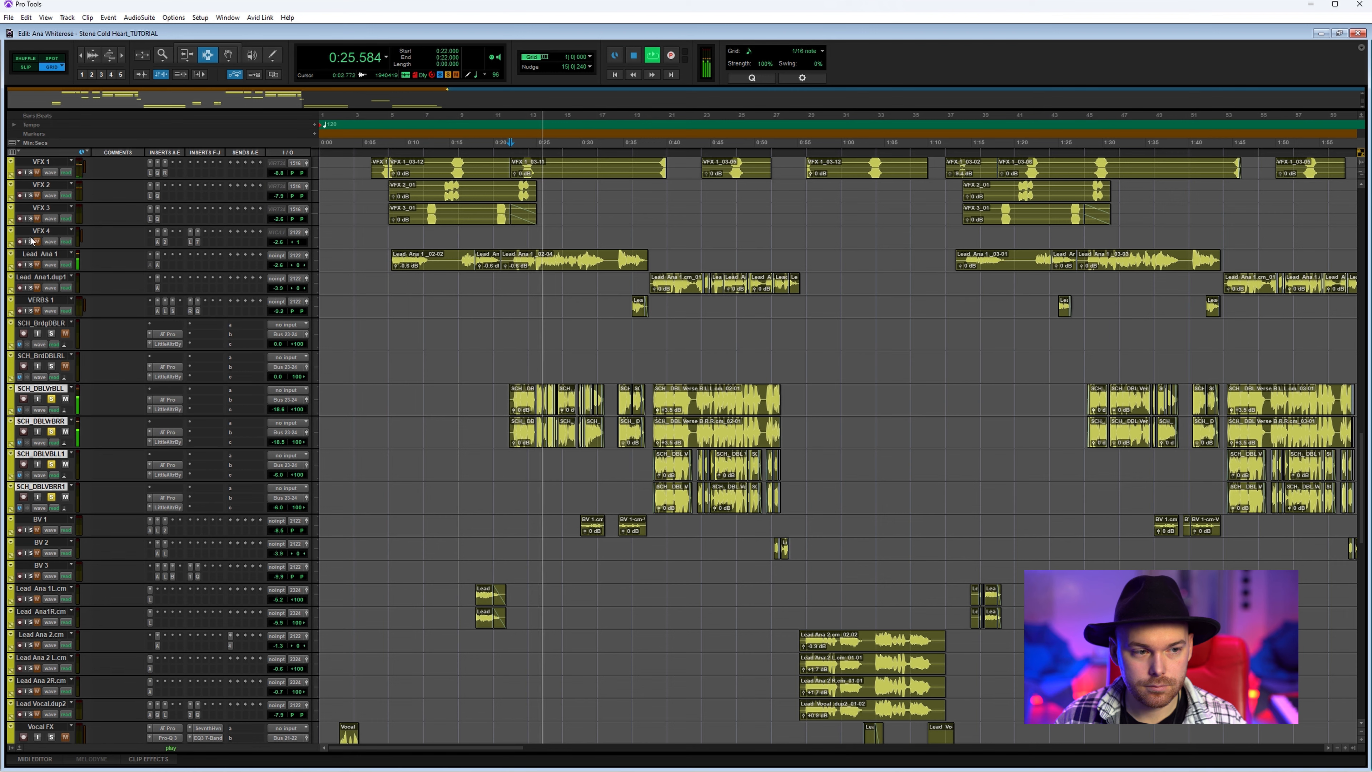
{"action": "left_click", "coordinate": [31, 264]}
{"action": "key", "text": "space"}
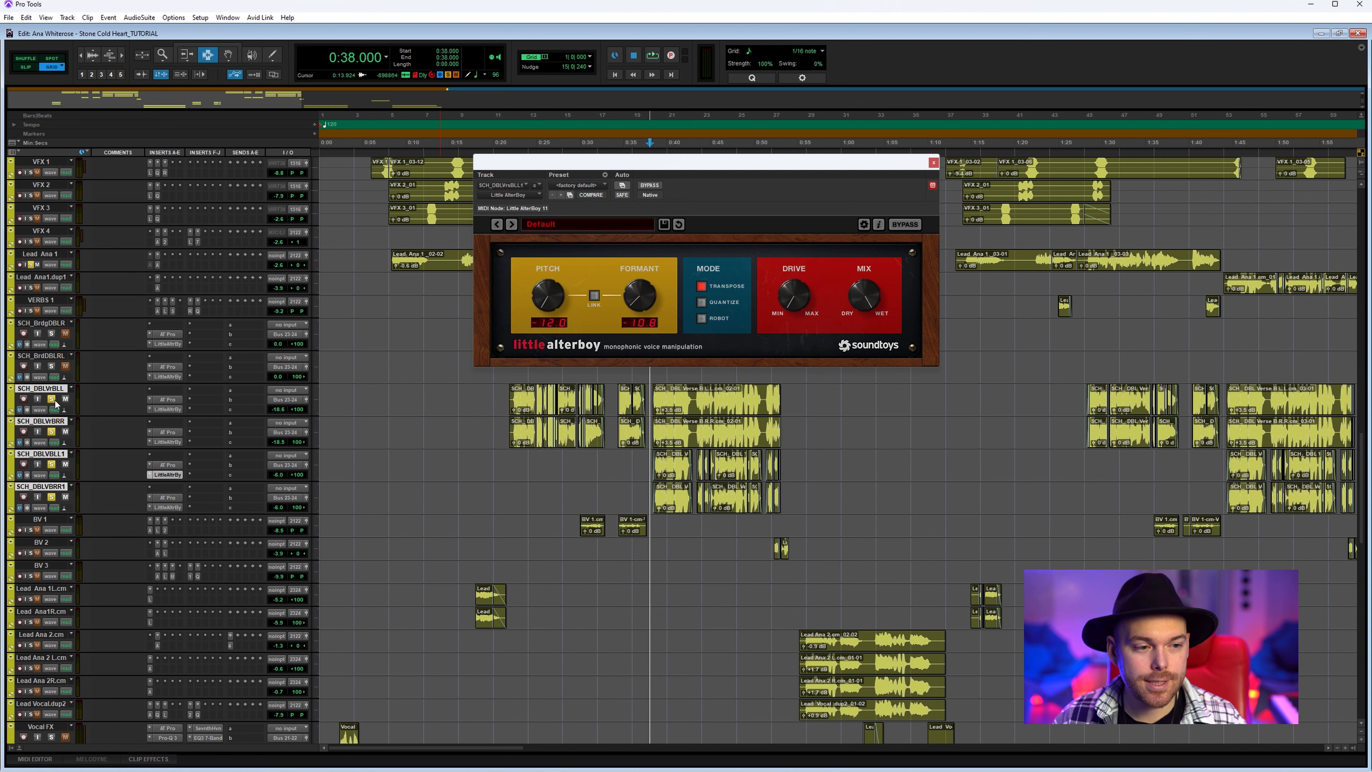
Step: Listen to the soloed vocal doubles together with the vocoder and backing vocal tracks from 0:38
{"action": "scroll", "coordinate": [380, 446], "scroll_direction": "down", "scroll_amount": 1}
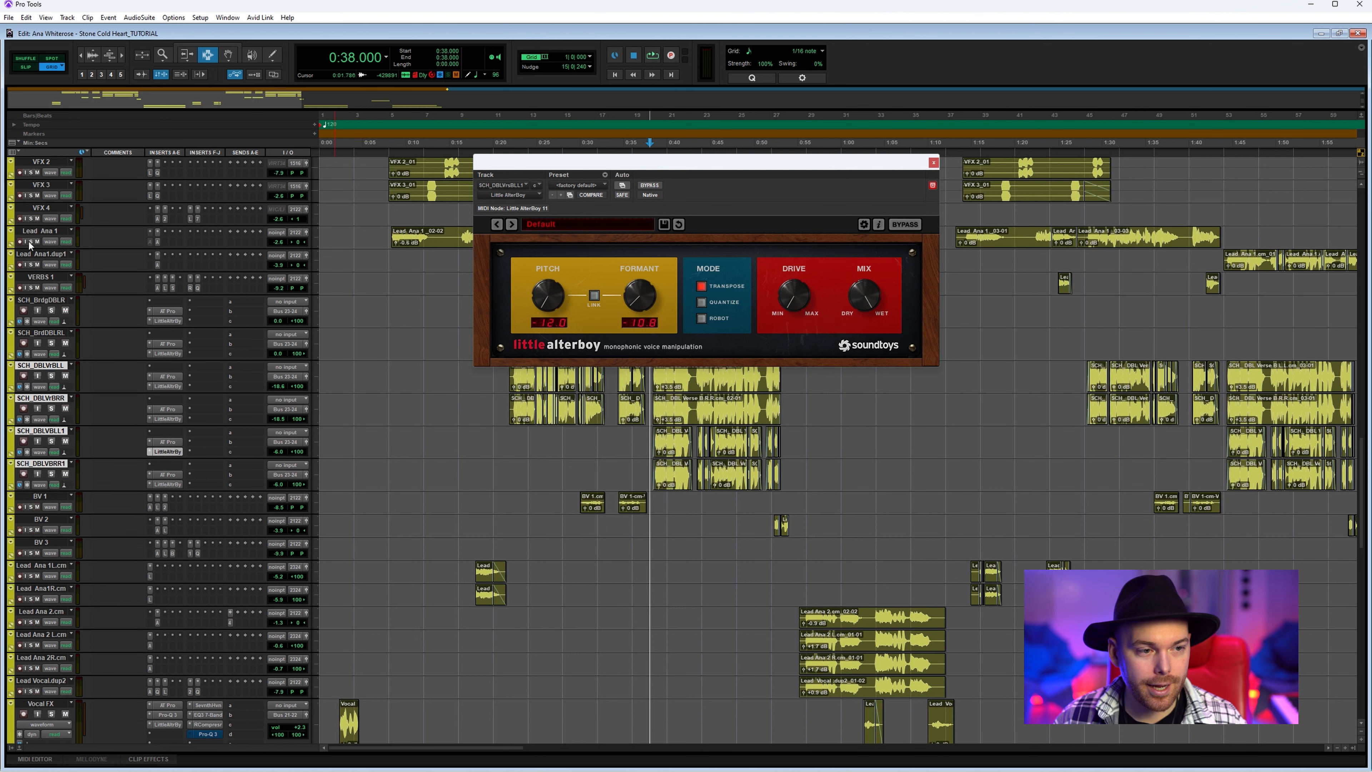
{"action": "scroll", "coordinate": [424, 473], "scroll_direction": "down", "scroll_amount": 5}
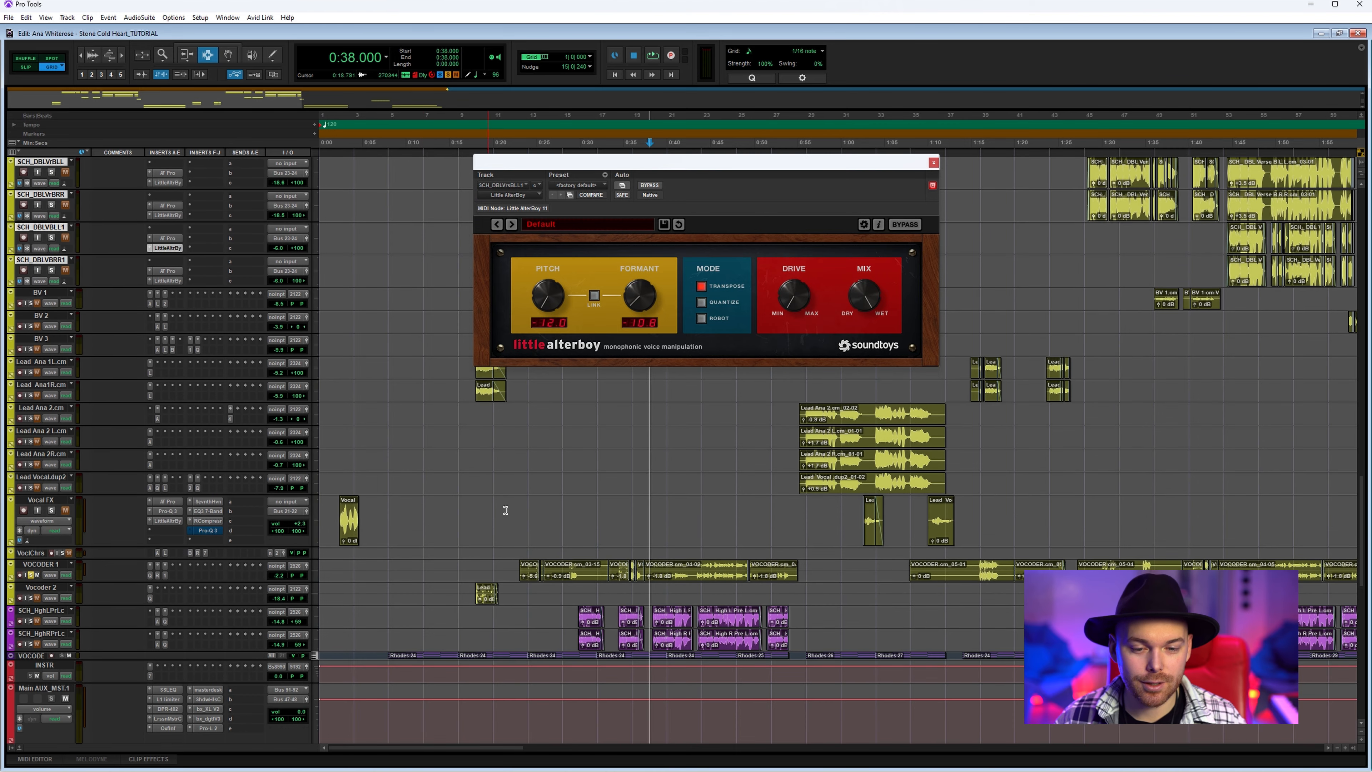
{"action": "scroll", "coordinate": [506, 510], "scroll_direction": "up", "scroll_amount": 5}
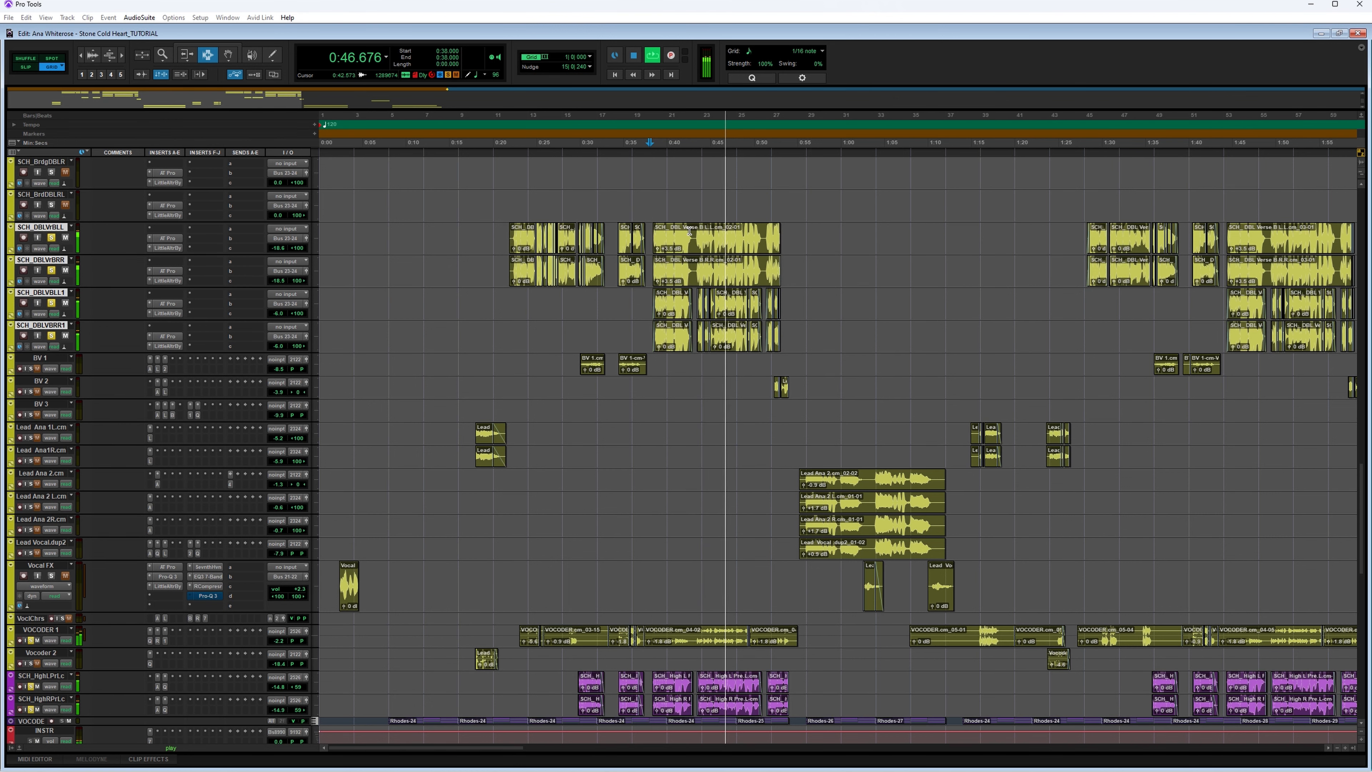
{"action": "key", "text": "space"}
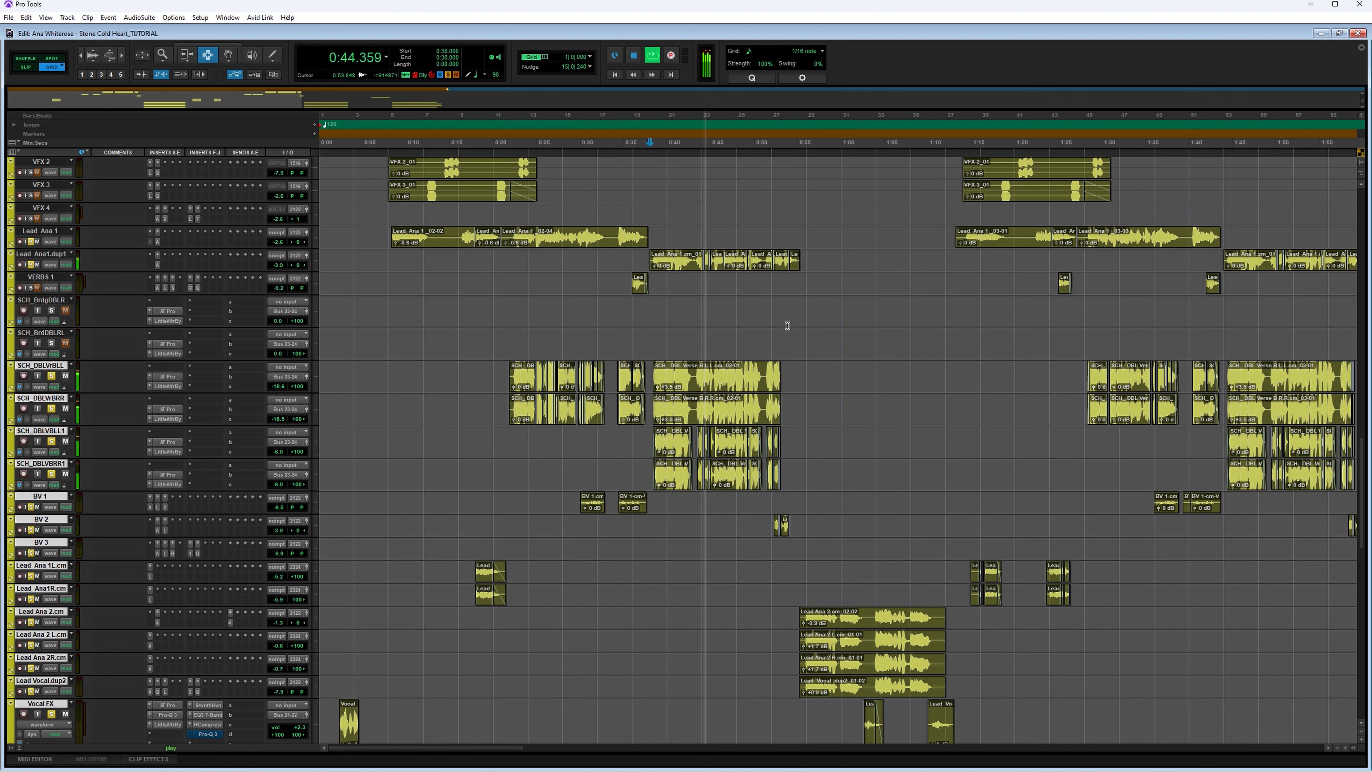
{"action": "key", "text": "space"}
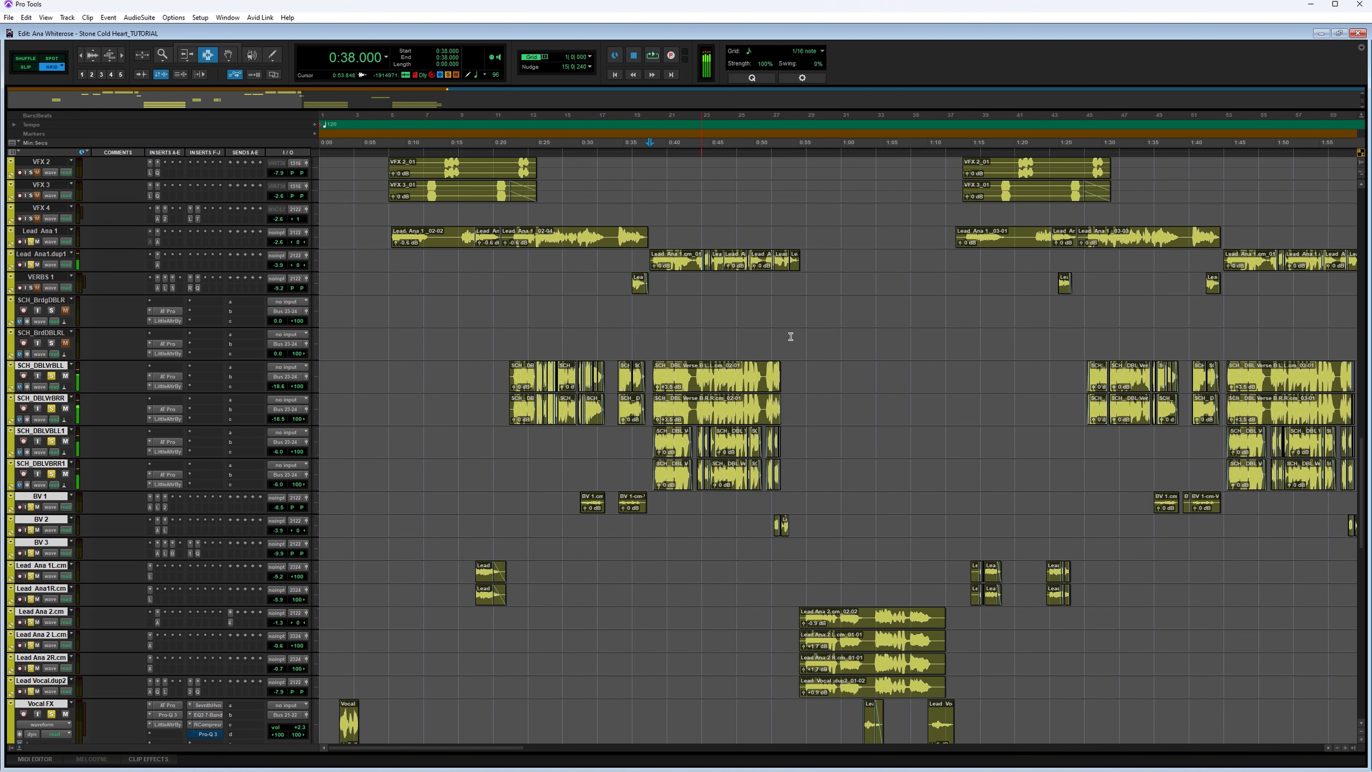
Step: Inspect the Pro-Q 3 and Little AlterBoy inserts on the Vocal FX track, closing each one after viewing
{"action": "scroll", "coordinate": [804, 355], "scroll_direction": "down", "scroll_amount": 3}
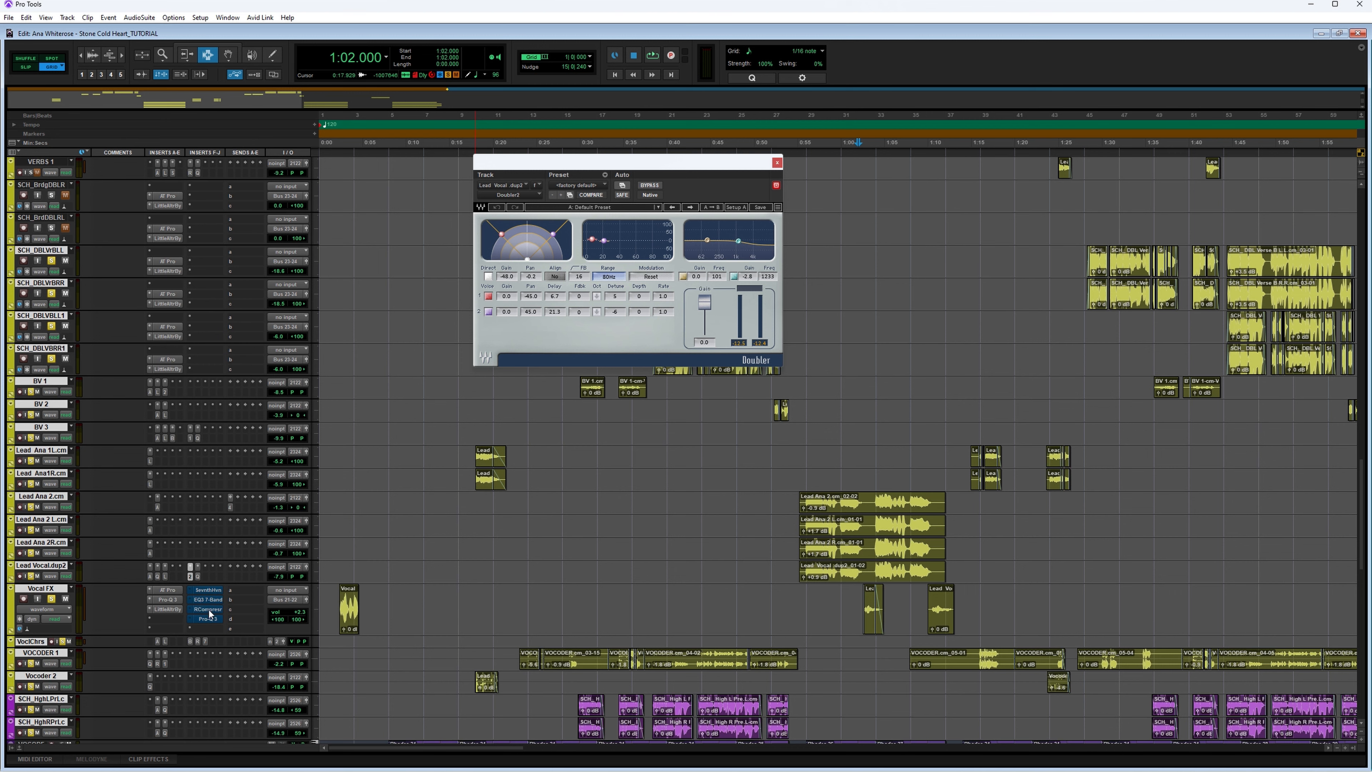
{"action": "left_click", "coordinate": [177, 602]}
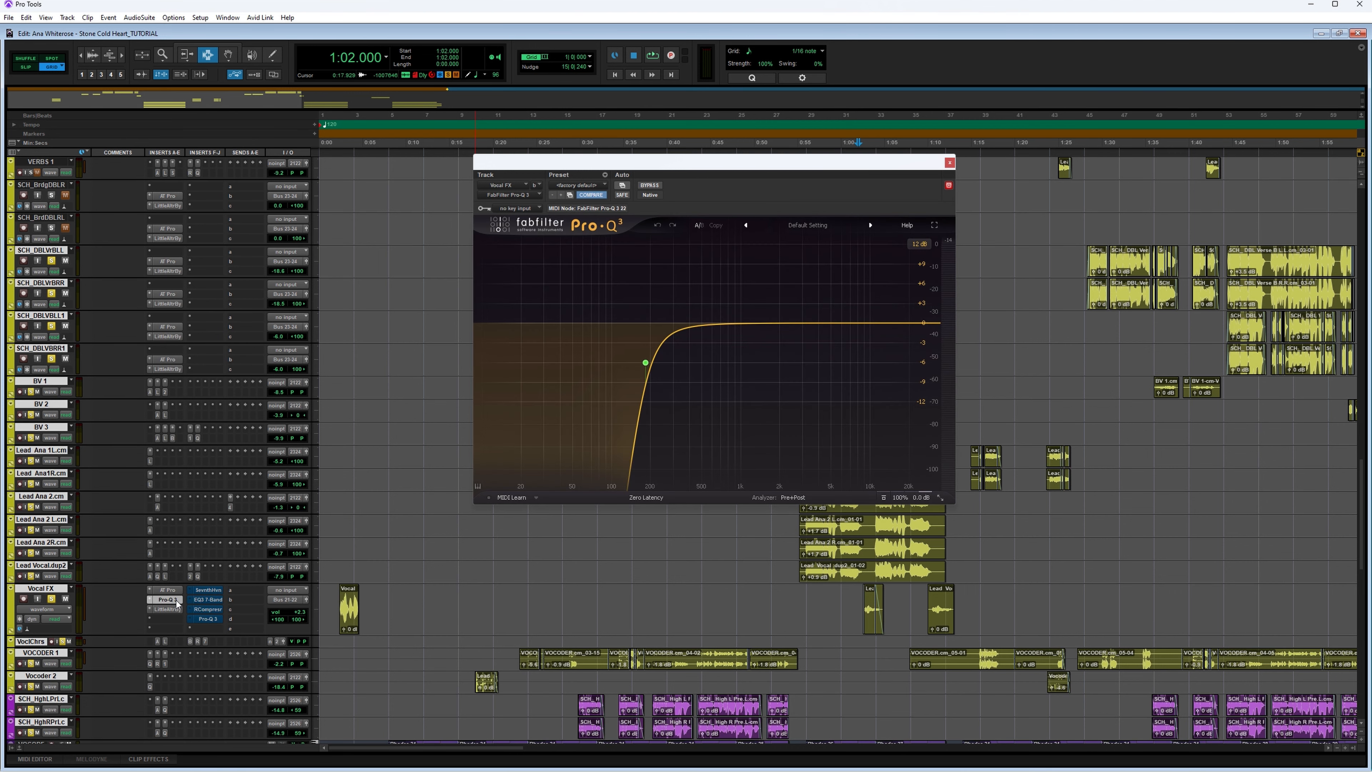
{"action": "left_click", "coordinate": [176, 601]}
{"action": "left_click", "coordinate": [172, 609]}
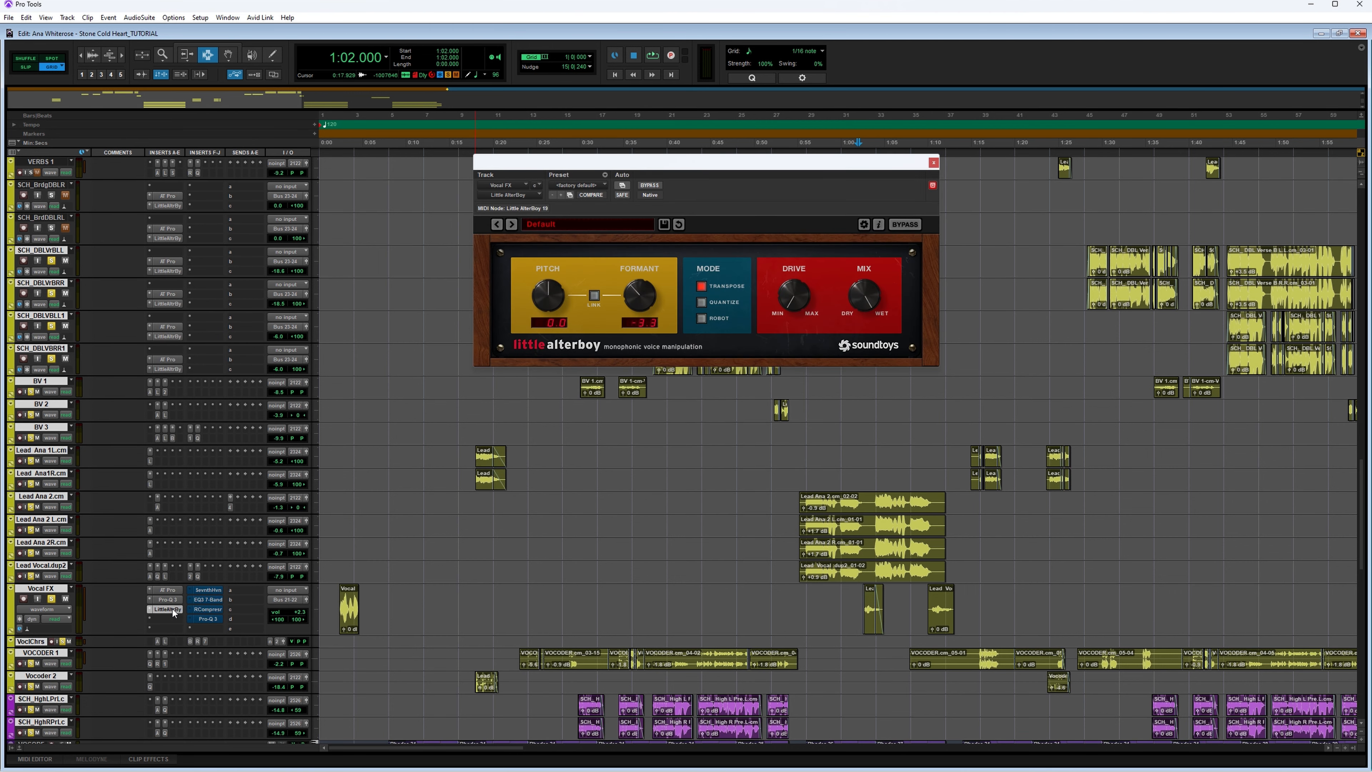
{"action": "left_click", "coordinate": [172, 609]}
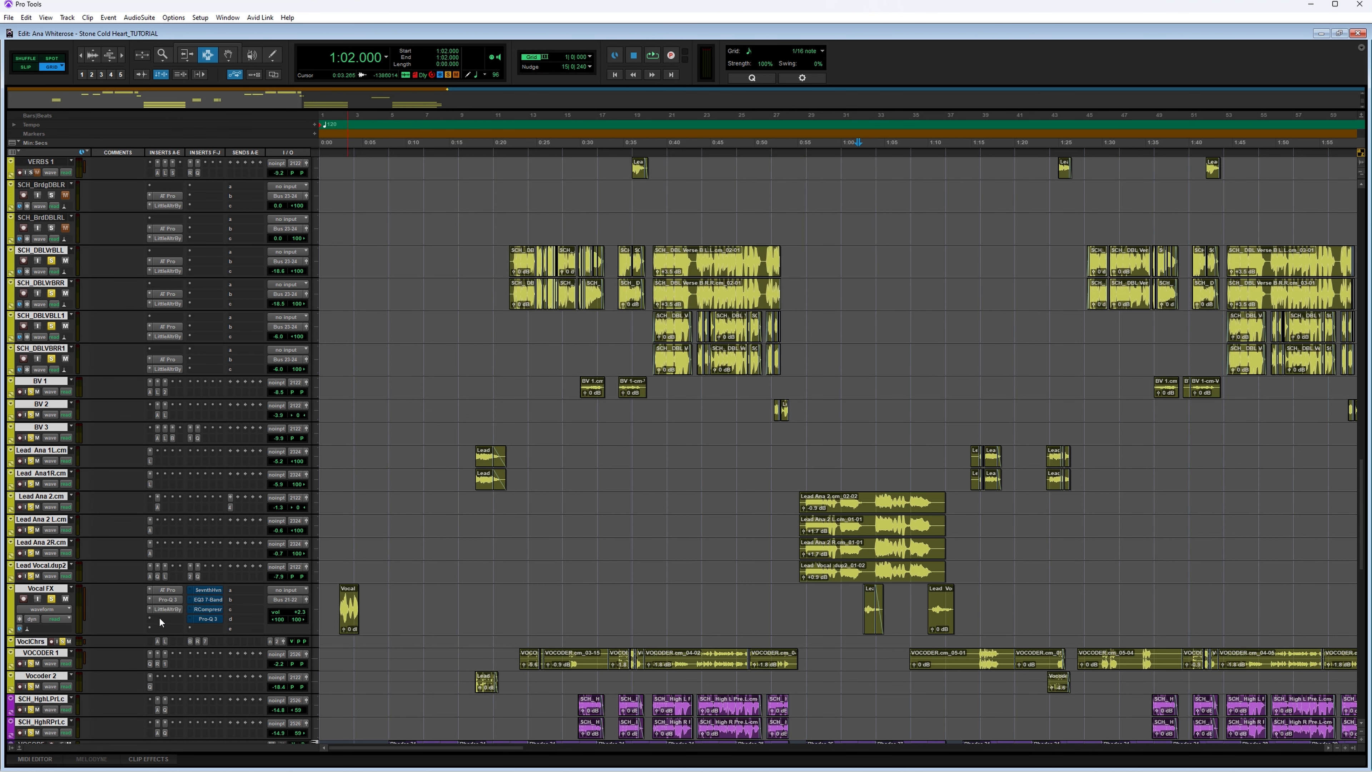
Step: Compare playback from 1:02 with Vocal FX's Little AlterBoy bypassed and active, and open that track's Seventh Heaven reverb
{"action": "left_click", "coordinate": [174, 609], "text": "ctrl"}
{"action": "key", "text": "space"}
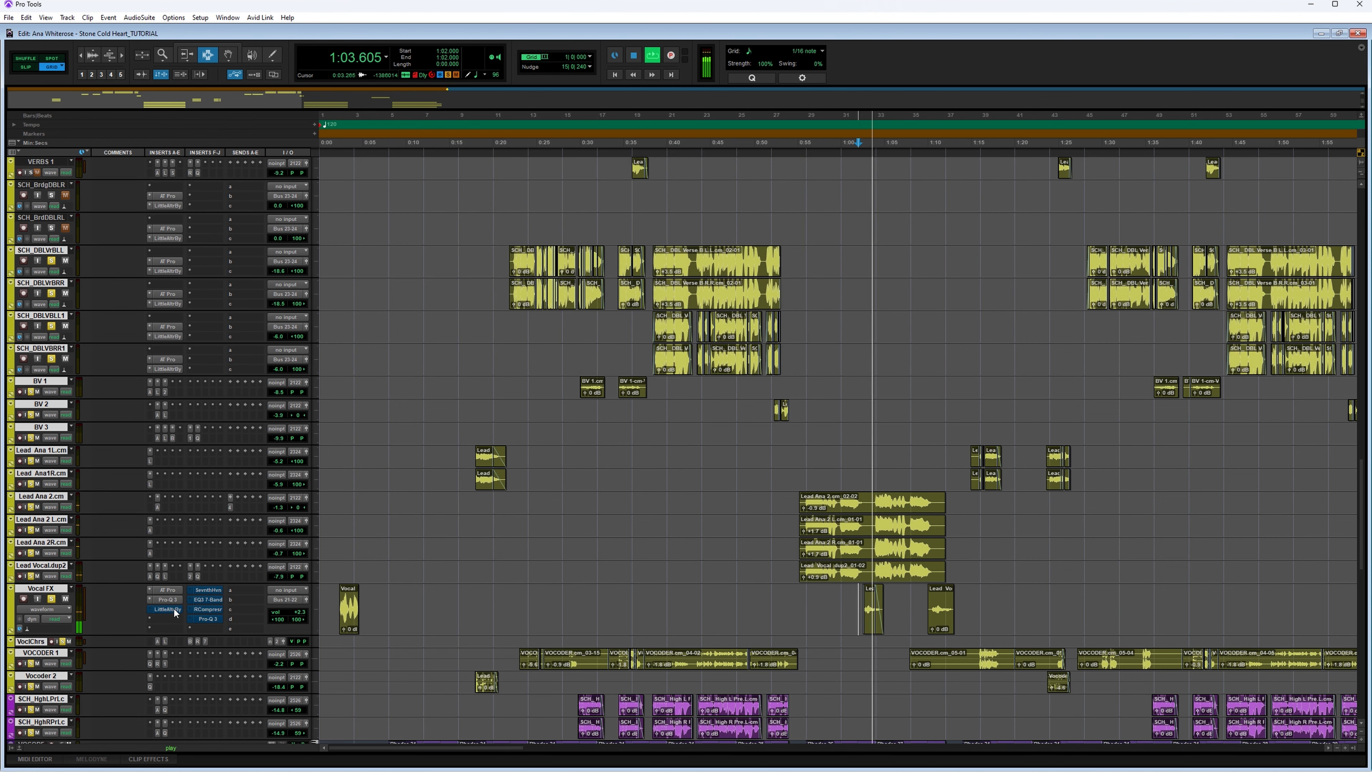
{"action": "key", "text": "space"}
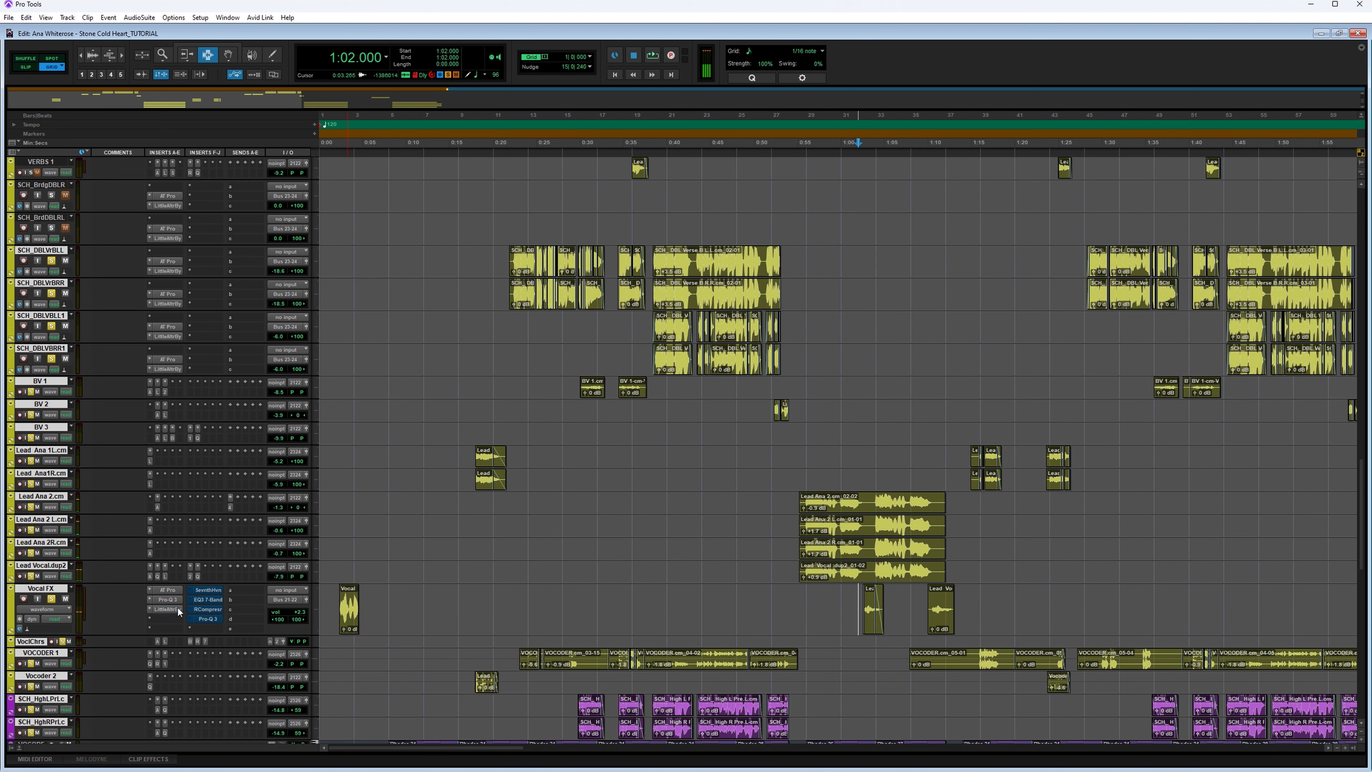
{"action": "left_click", "coordinate": [176, 608], "text": "ctrl"}
{"action": "key", "text": "space"}
{"action": "key", "text": "space"}
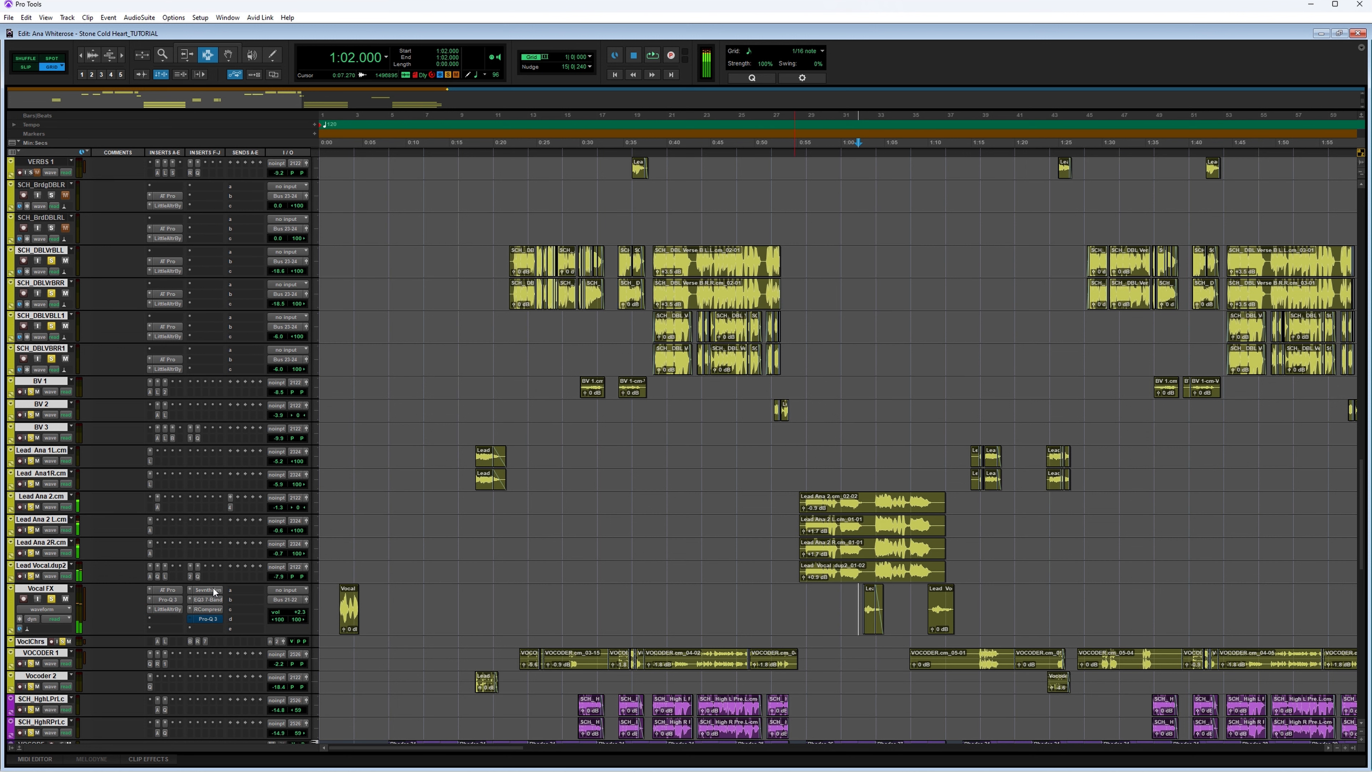
{"action": "left_click", "coordinate": [208, 589]}
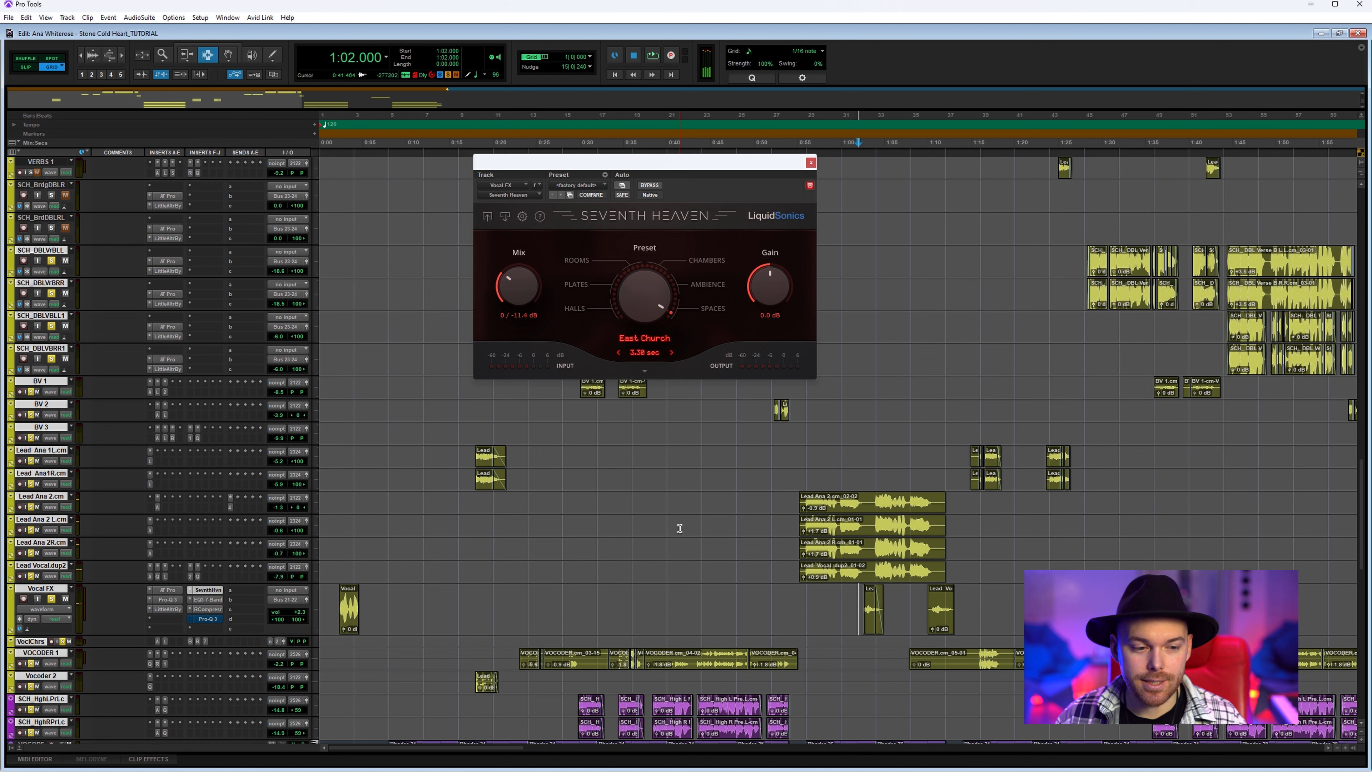
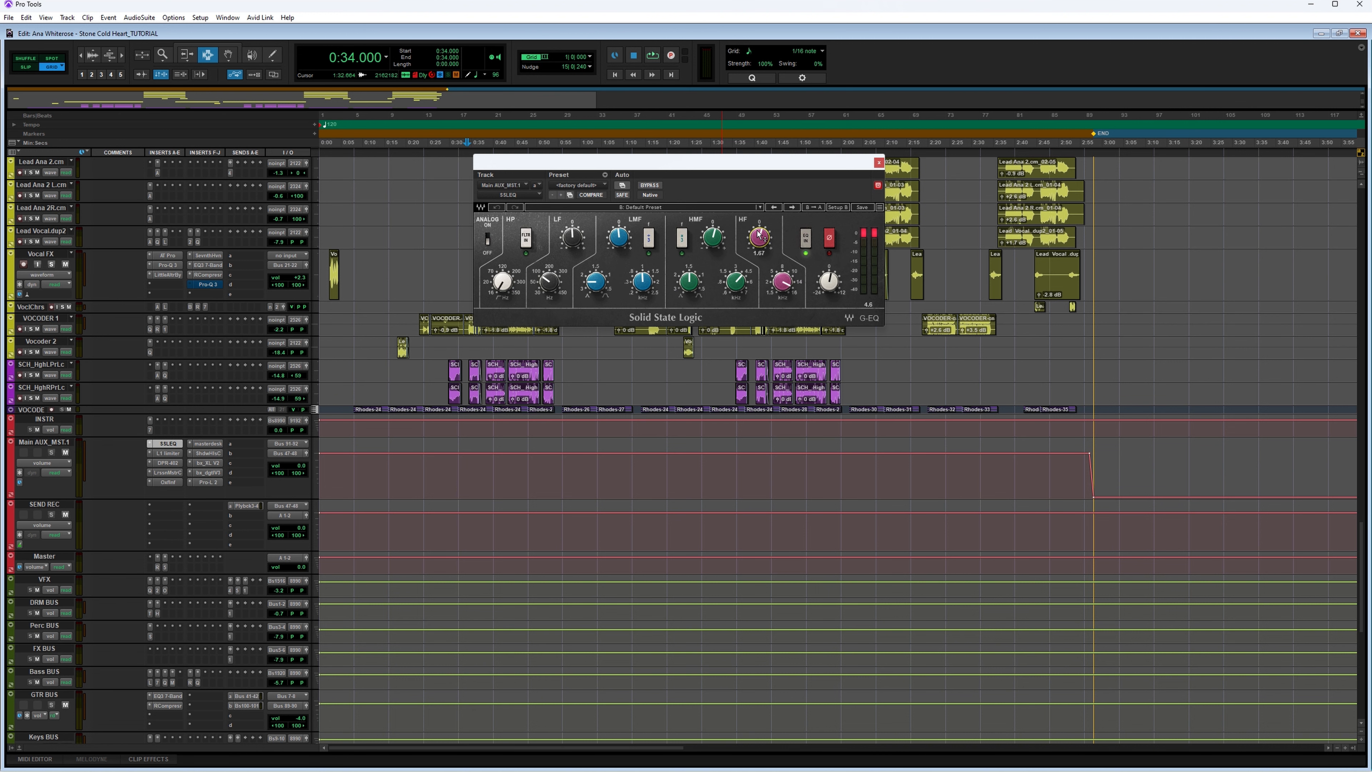
Step: Inspect the L1 limiter and DPR-402 on Main AUX_MST.1, playing from 0:52 and moving the DPR-402 window clear of the chorus clips
{"action": "left_click", "coordinate": [168, 453]}
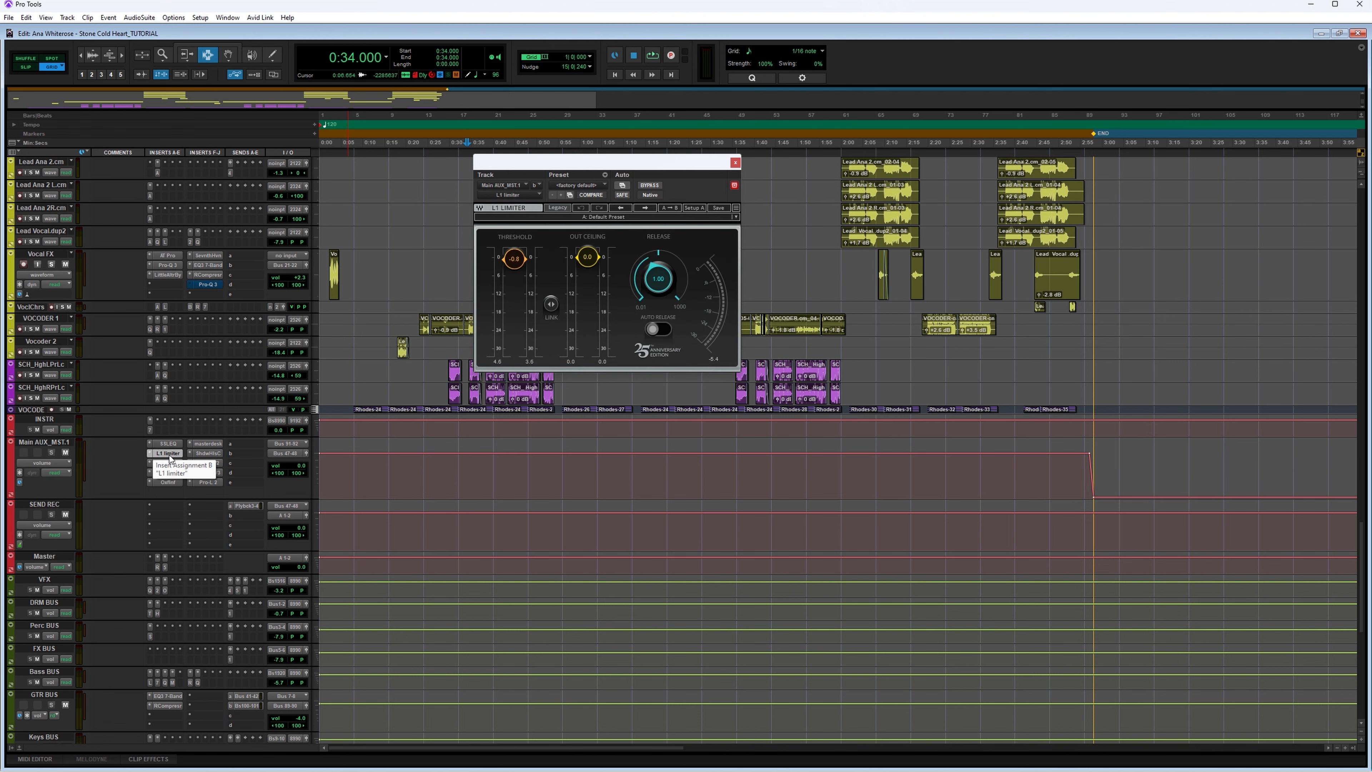
{"action": "left_click", "coordinate": [167, 463]}
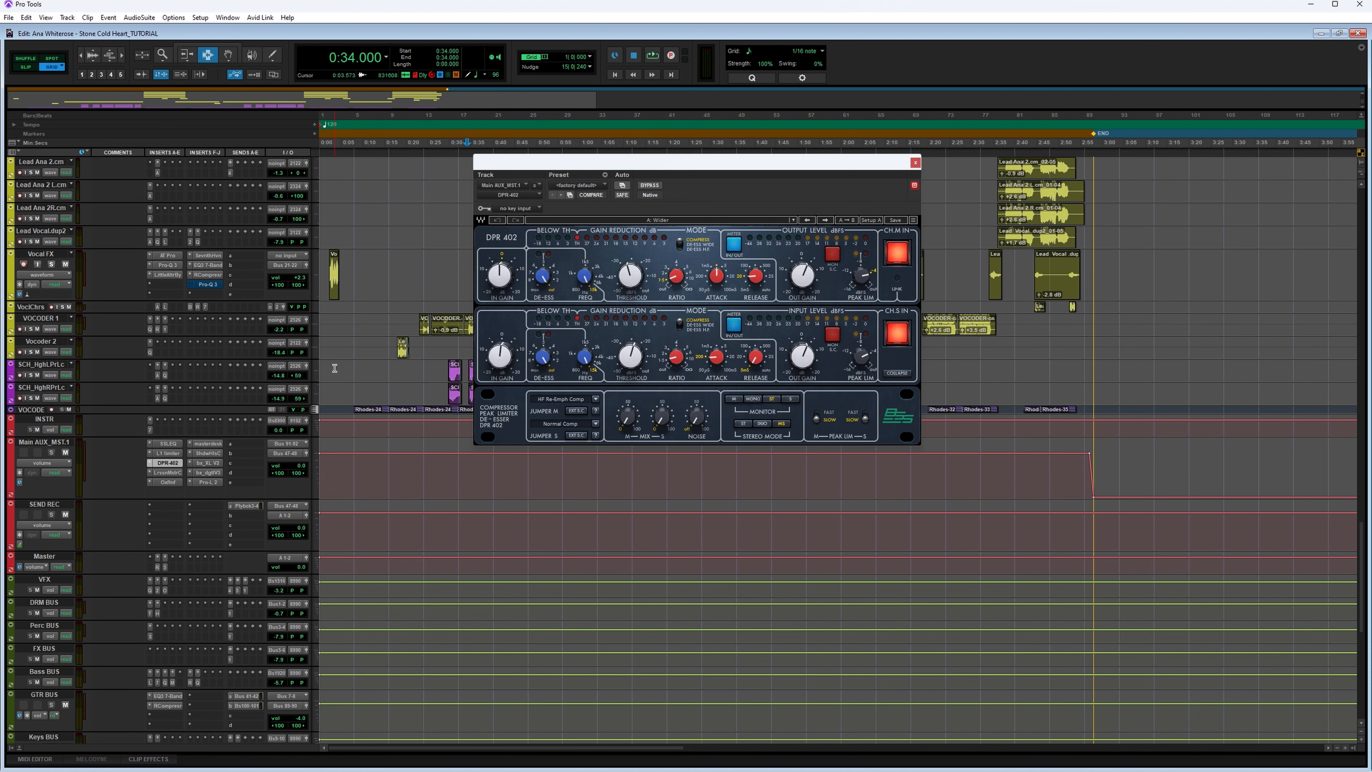
{"action": "left_click", "coordinate": [546, 140]}
{"action": "key", "text": "space"}
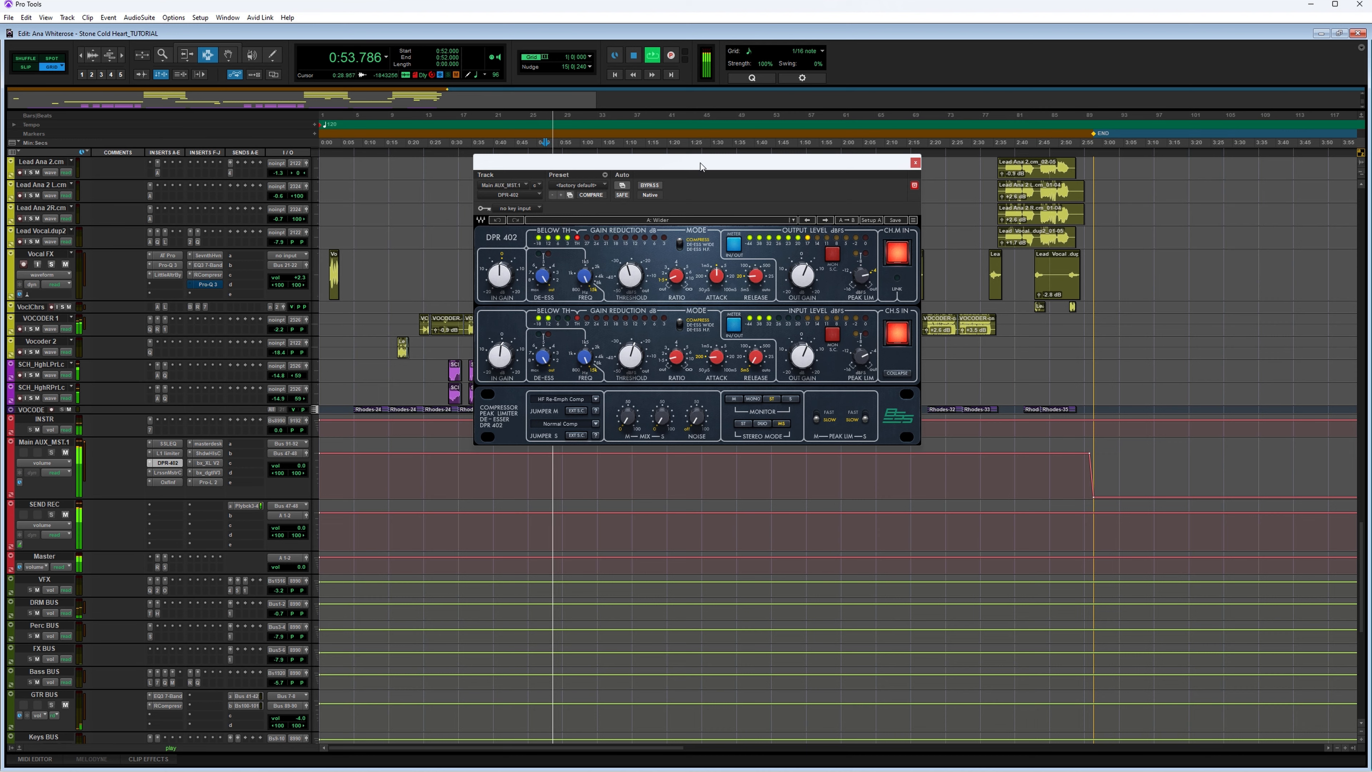
{"action": "left_click_drag", "start_coordinate": [594, 161], "coordinate": [715, 260]}
{"action": "key", "text": "space"}
Step: Play the mix from 0:56 and compare it with the DPR-402 on Main AUX_MST.1 bypassed and active
{"action": "left_click", "coordinate": [569, 142]}
{"action": "key", "text": "space"}
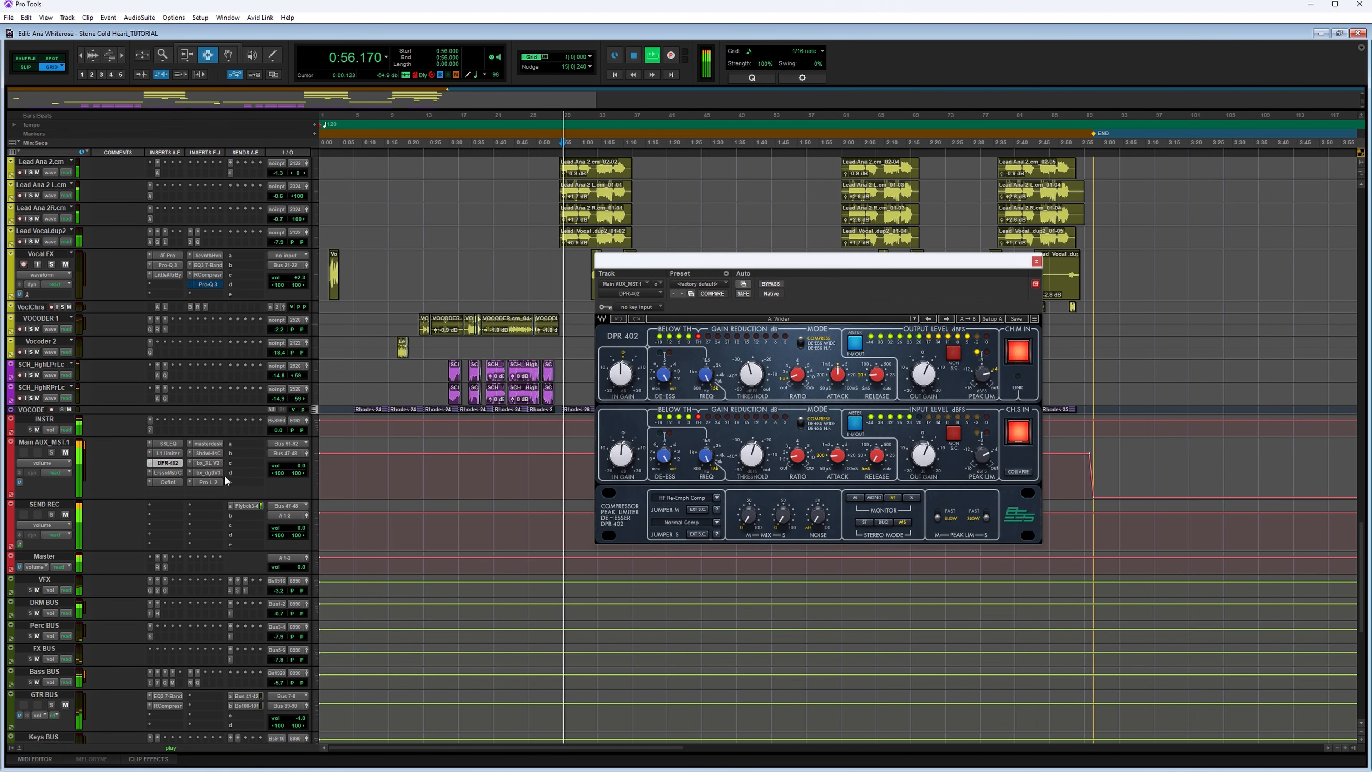
{"action": "left_click", "coordinate": [175, 464], "text": "ctrl"}
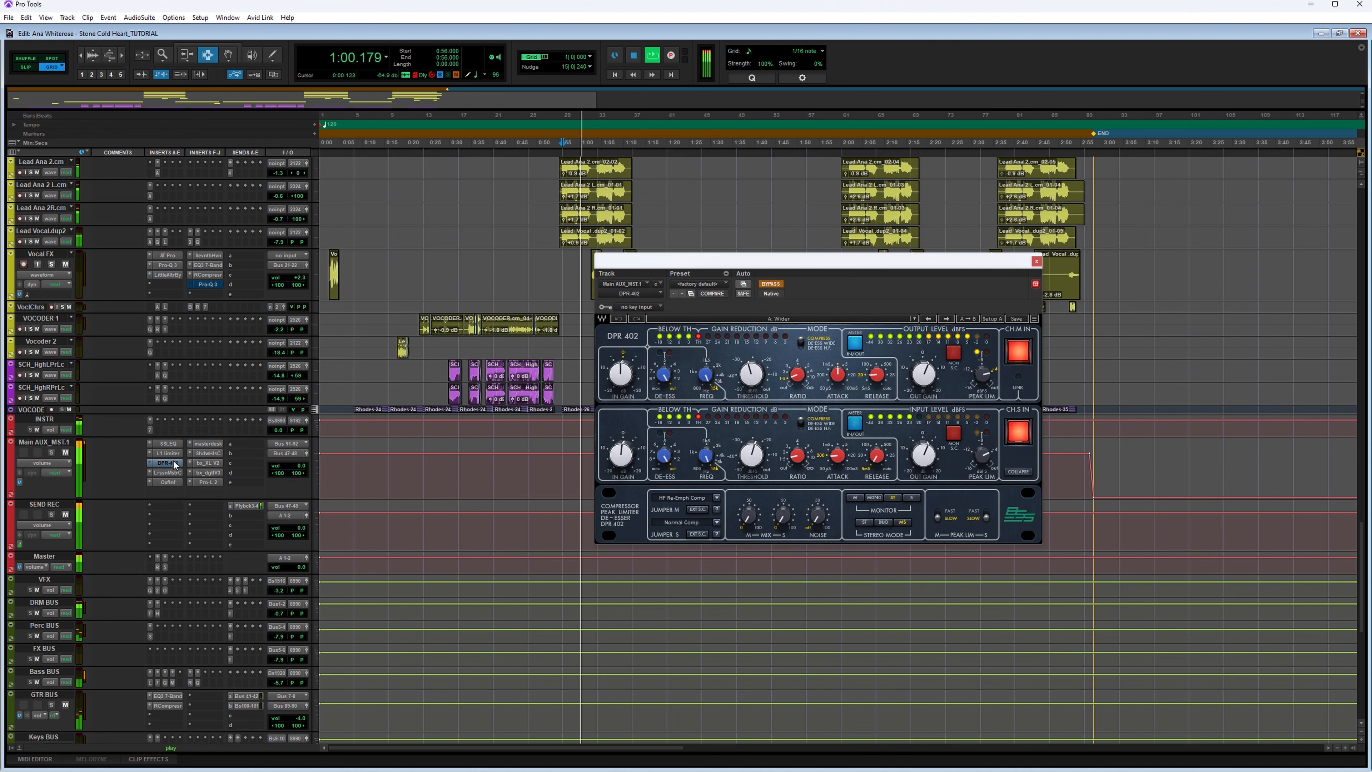
{"action": "left_click", "coordinate": [175, 464], "text": "ctrl"}
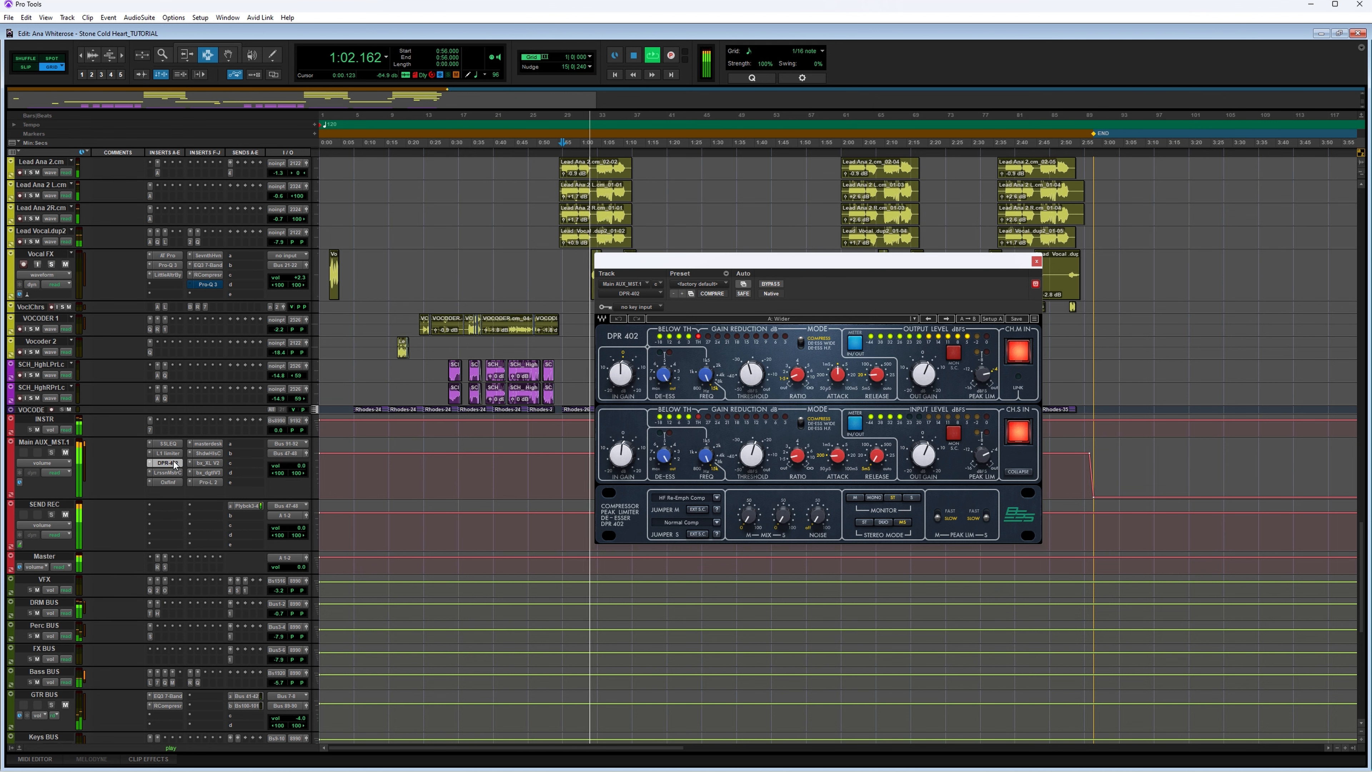
{"action": "key", "text": "space"}
Step: View the multiband compressor insert on Main AUX_MST.1, and compare the mix from 0:56 with the Oxford Inflator bypassed and active
{"action": "left_click", "coordinate": [167, 472]}
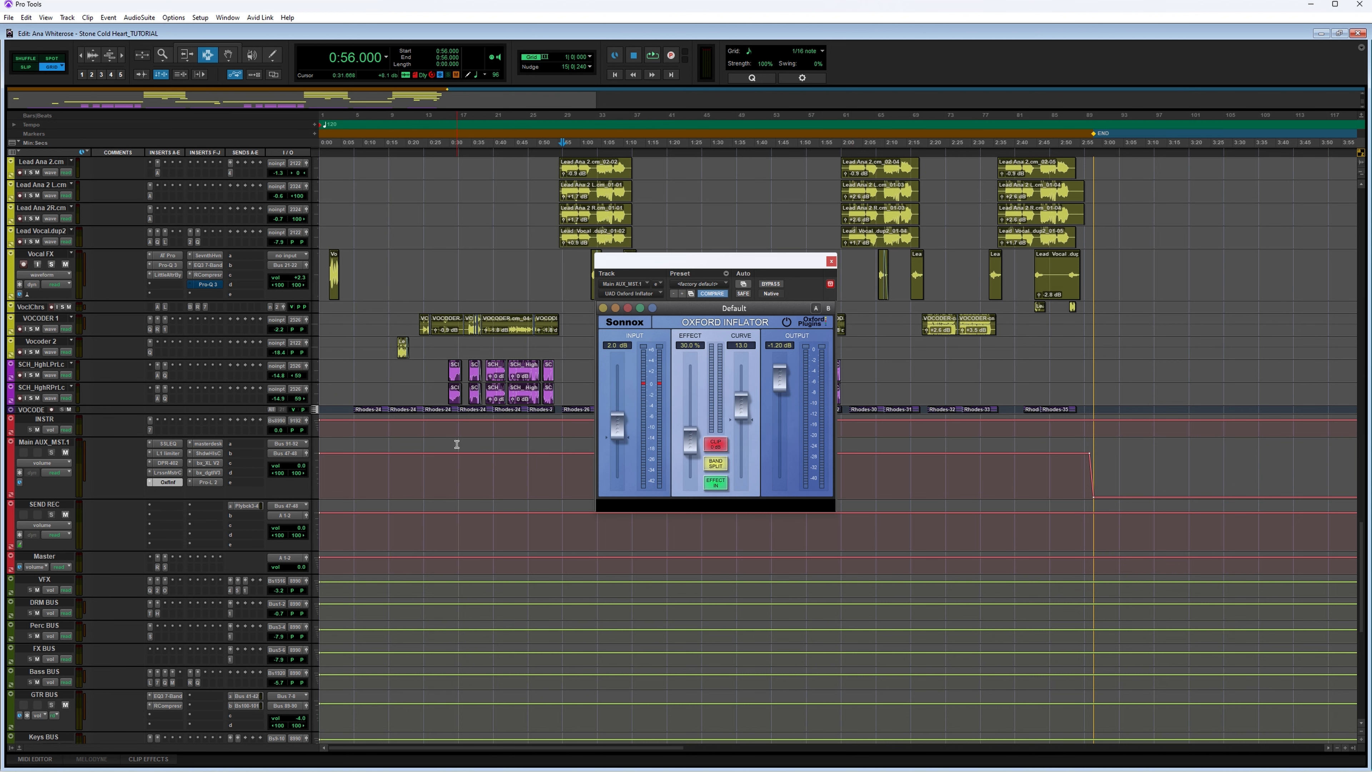
{"action": "key", "text": "space"}
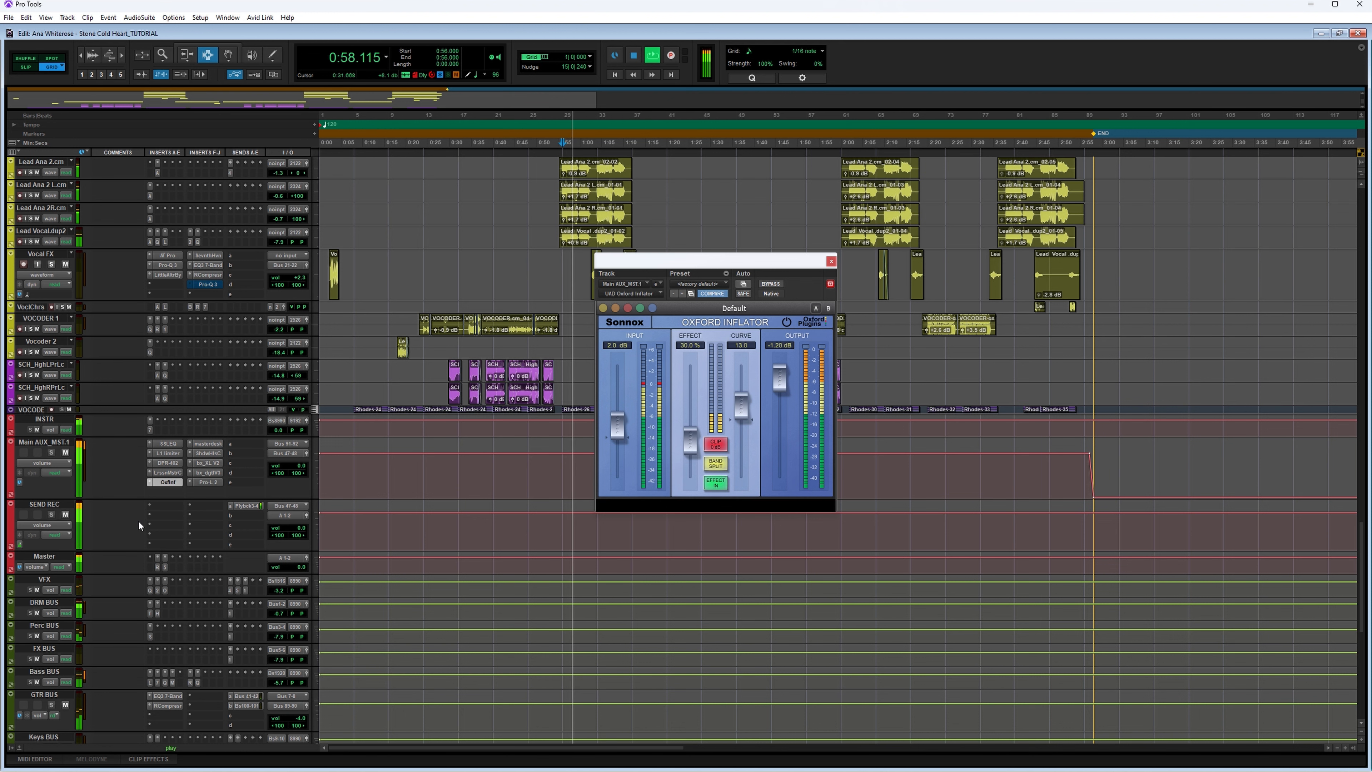
{"action": "left_click", "coordinate": [168, 483], "text": "ctrl"}
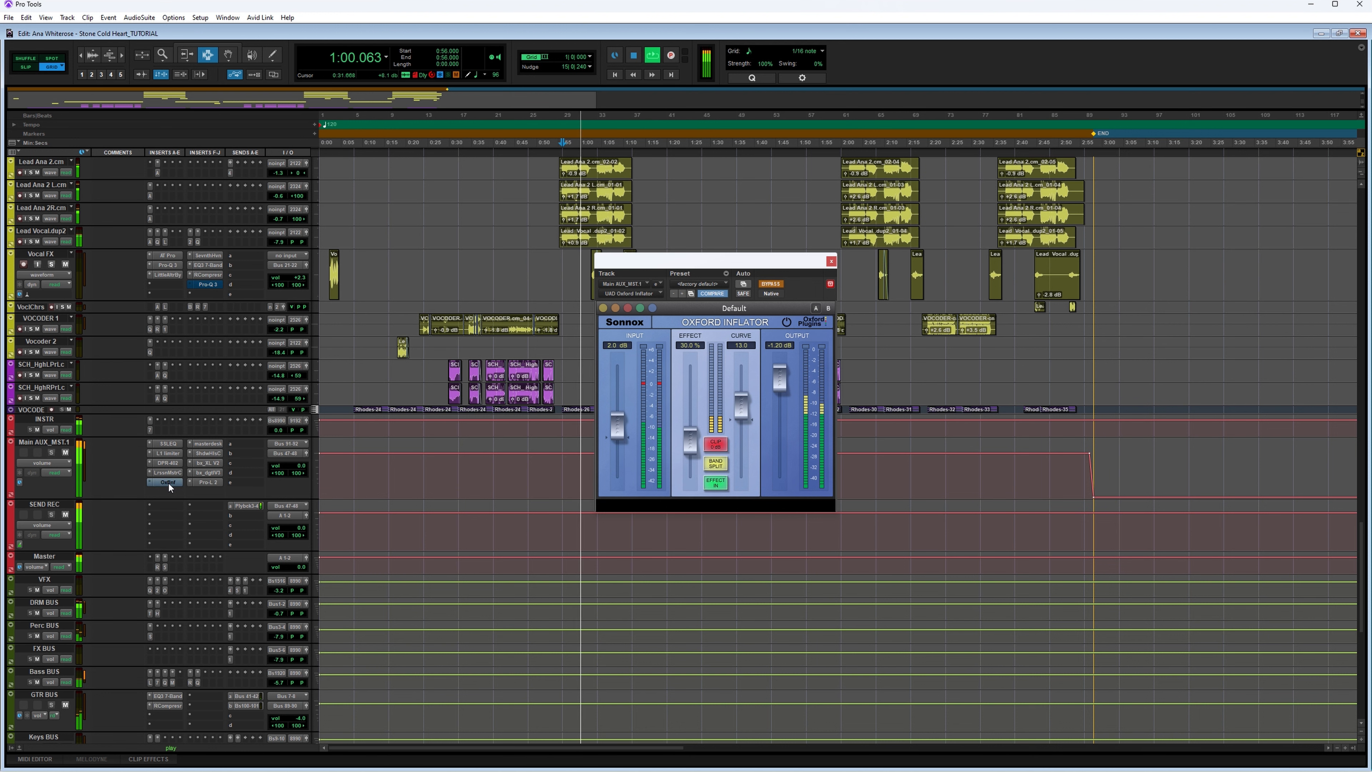
{"action": "left_click", "coordinate": [168, 481], "text": "ctrl"}
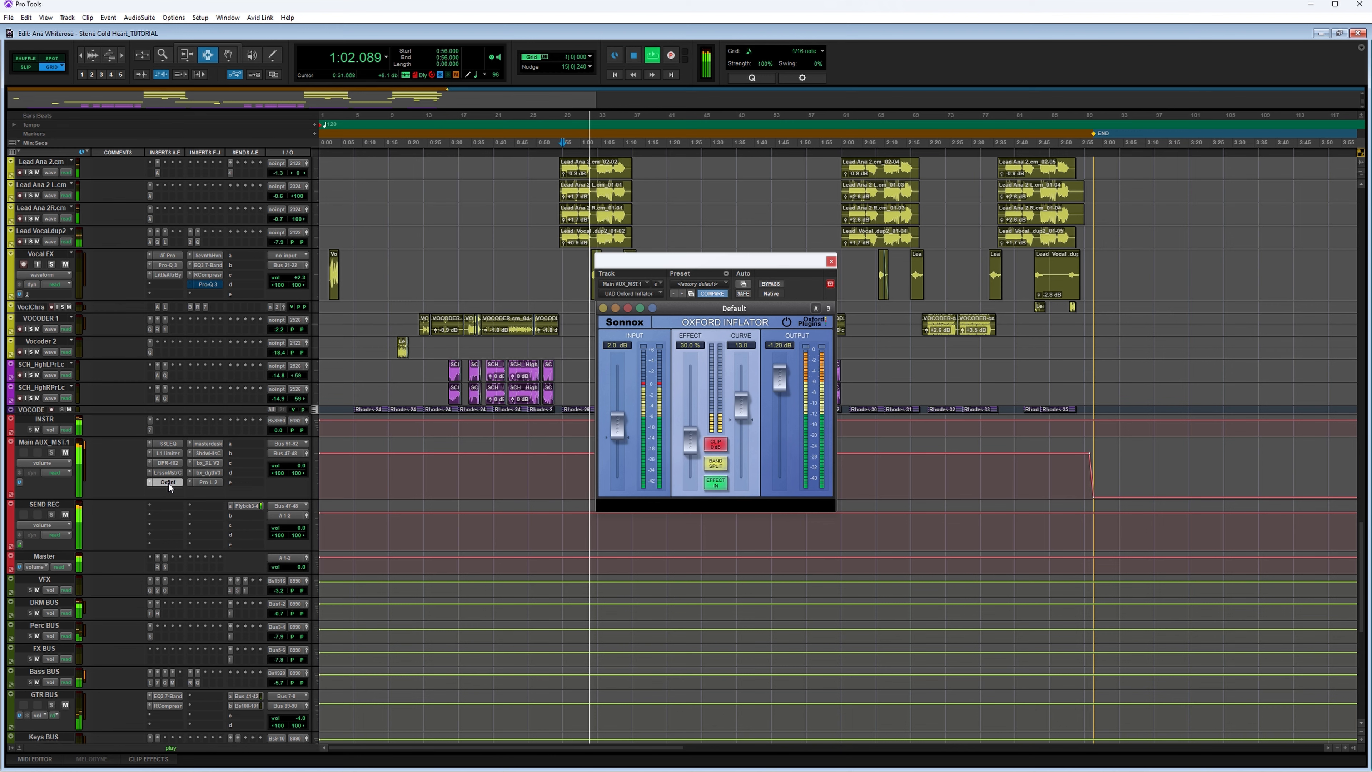
{"action": "key", "text": "space"}
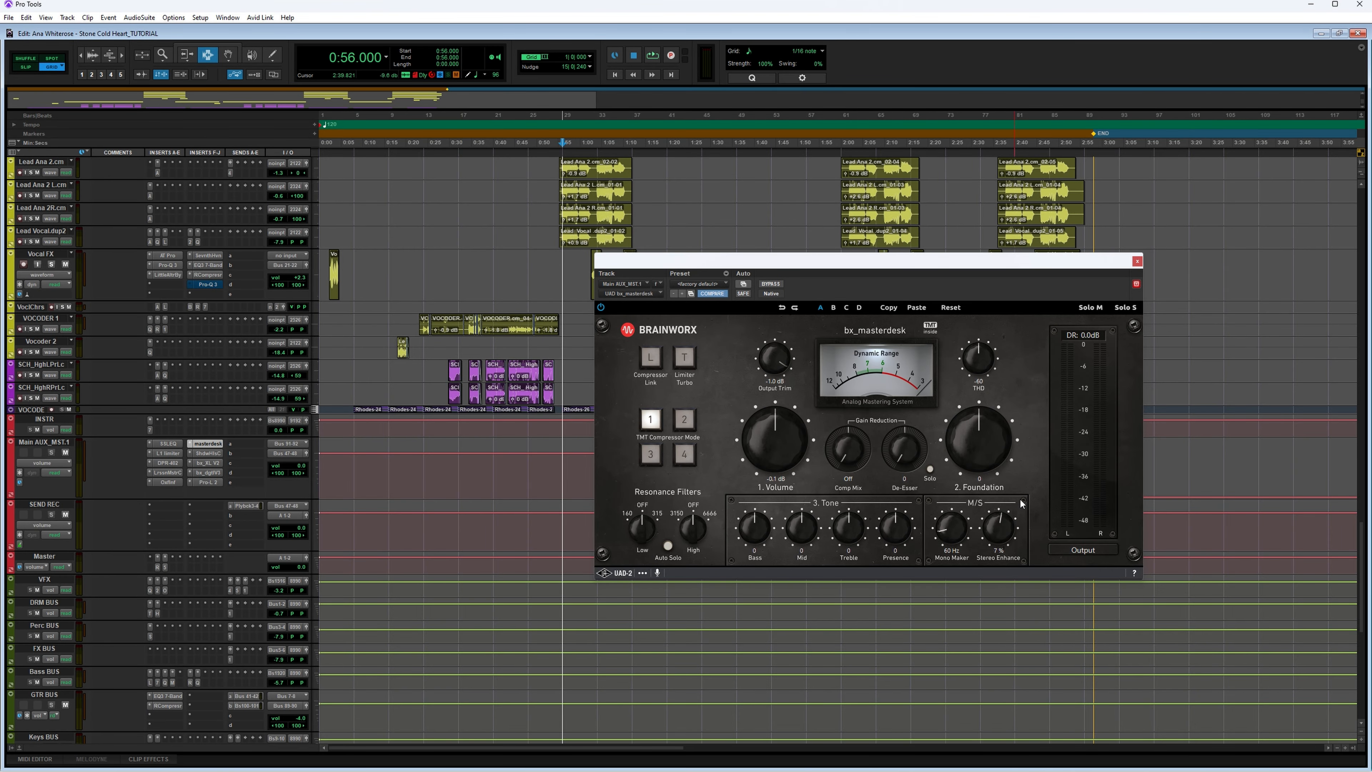
Step: Open the insert that follows bx_masterdesk on the Main AUX_MST.1 track
{"action": "left_click", "coordinate": [208, 453]}
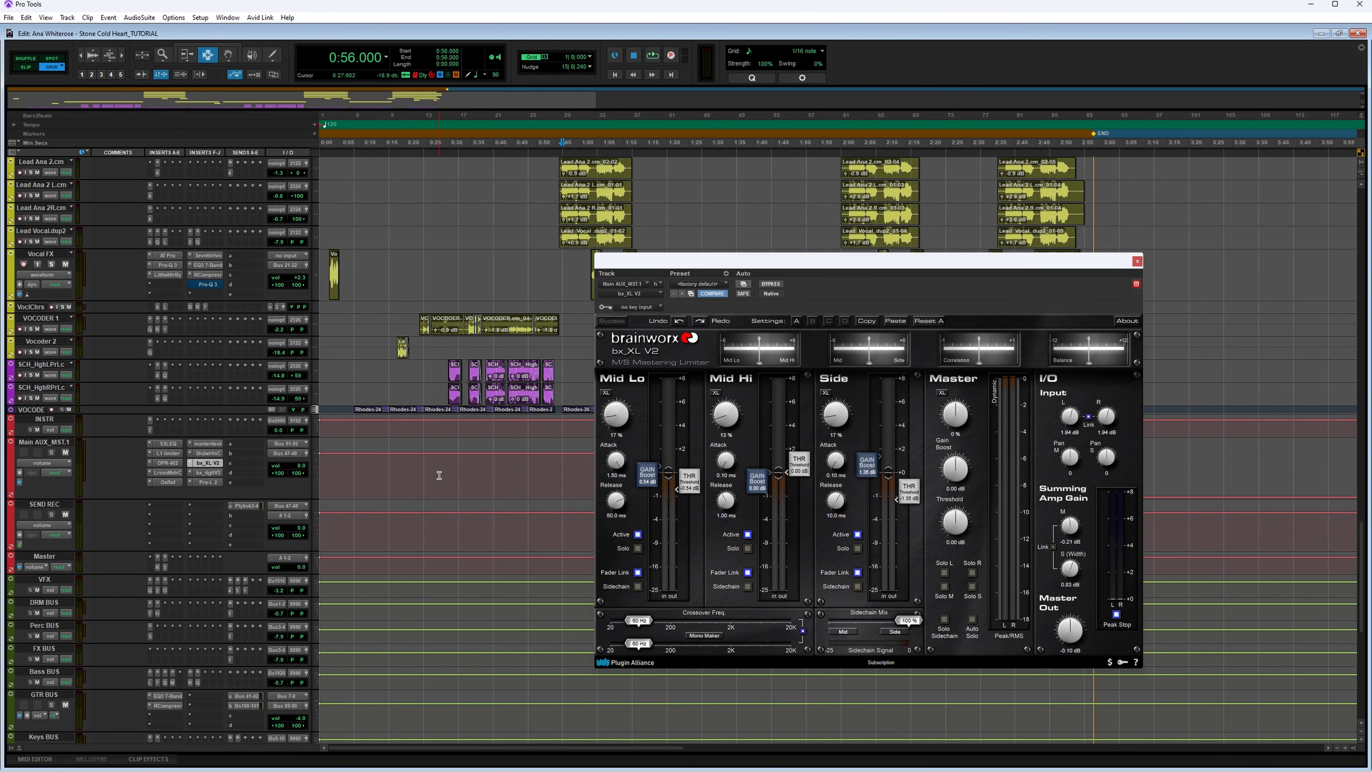
Step: Open the insert that follows bx_XL V2 on the Main AUX_MST.1 track
{"action": "left_click", "coordinate": [204, 474]}
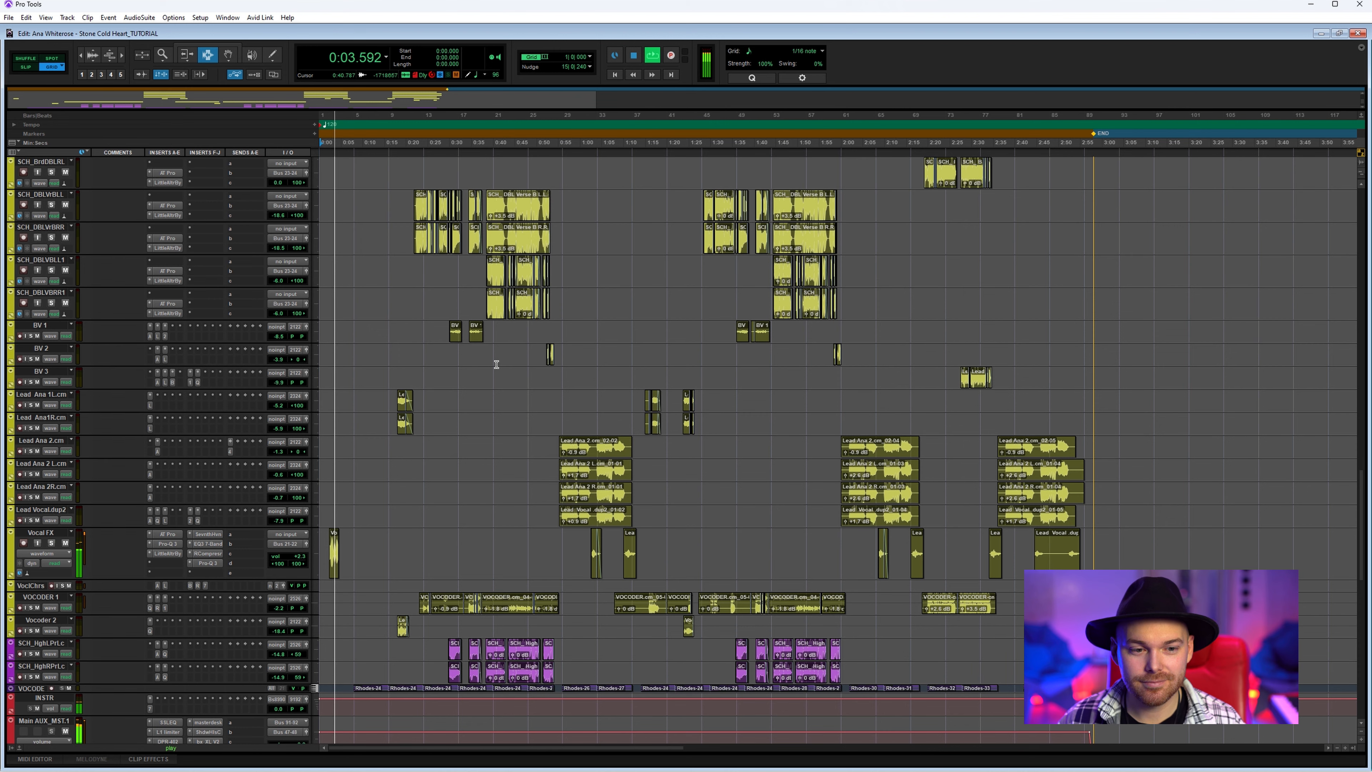
Step: Look over the vocal, master, bus, synth, guitar, percussion and drum tracks while the full mix plays from the beginning
{"action": "scroll", "coordinate": [640, 460], "scroll_direction": "down", "scroll_amount": 5}
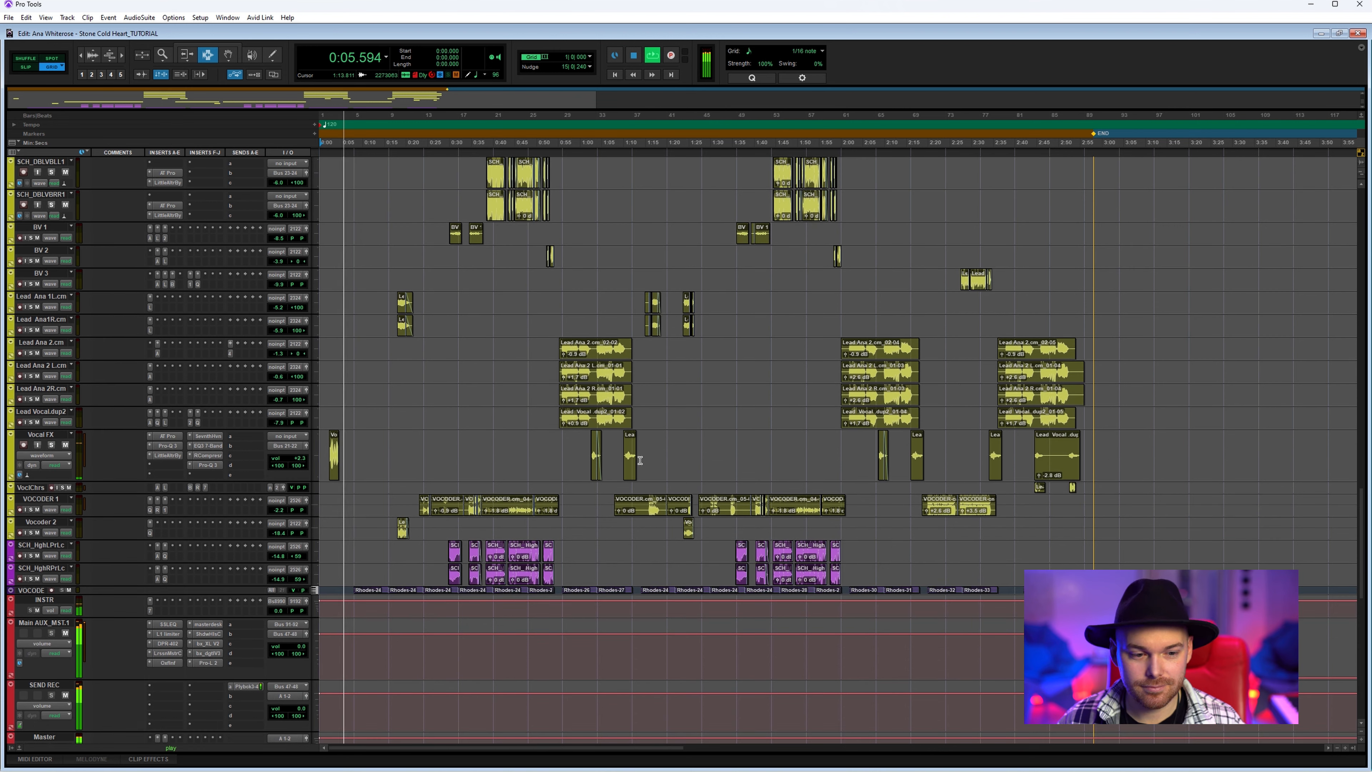
{"action": "scroll", "coordinate": [640, 475], "scroll_direction": "up", "scroll_amount": 20}
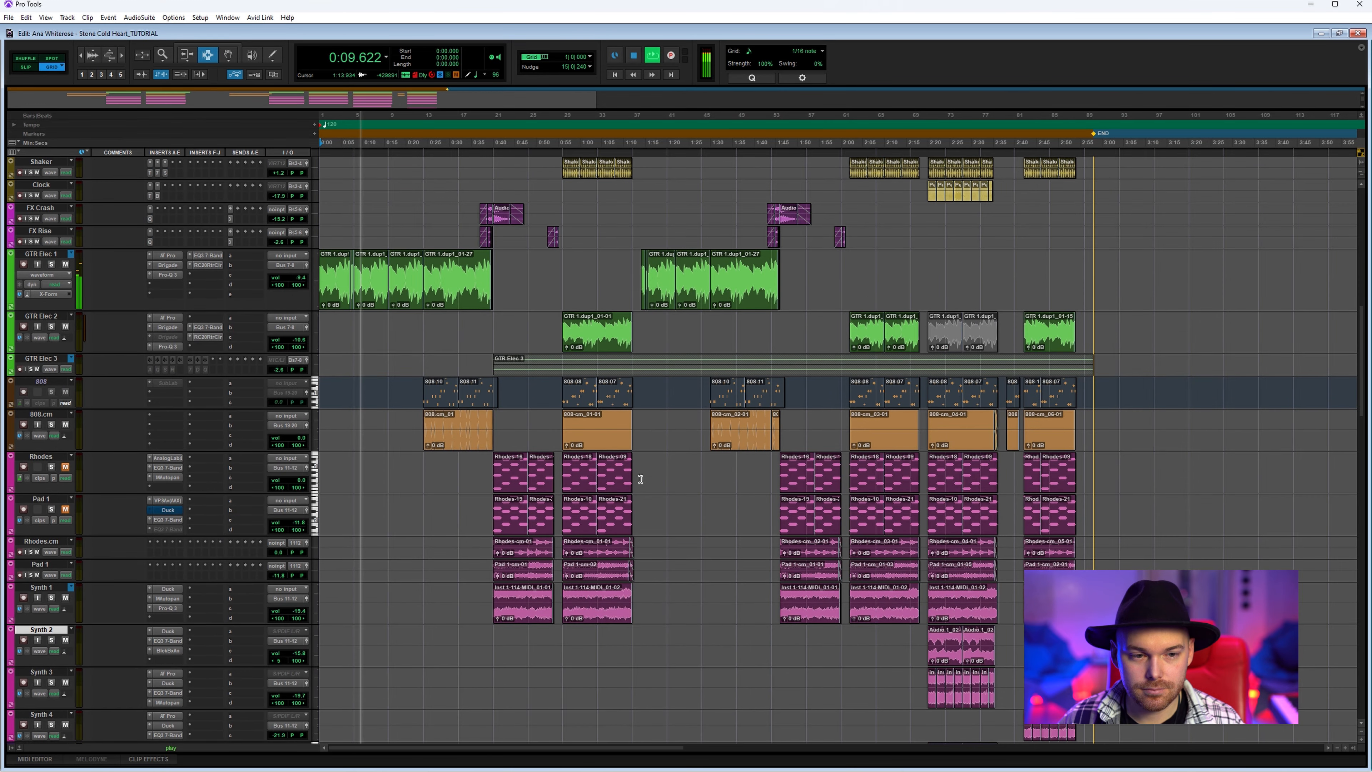
{"action": "scroll", "coordinate": [641, 479], "scroll_direction": "down", "scroll_amount": 12}
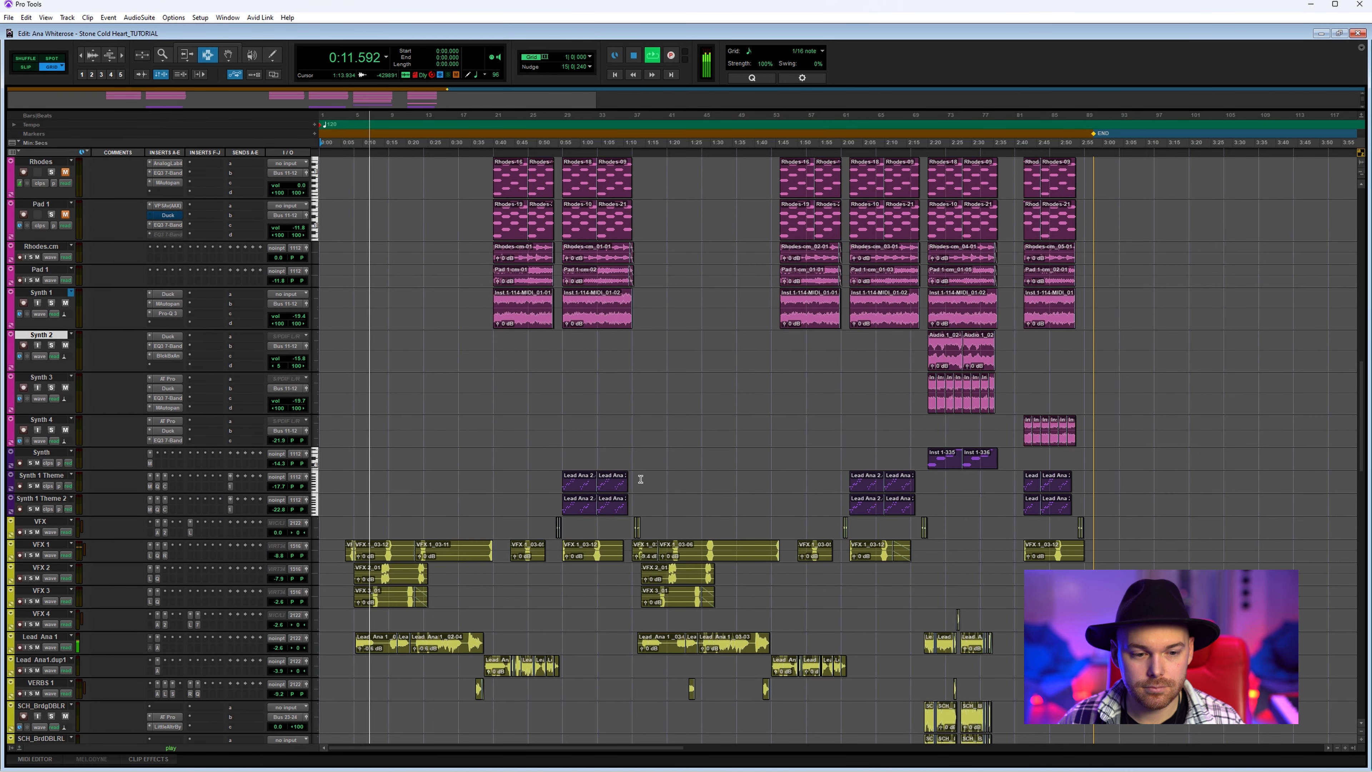
{"action": "scroll", "coordinate": [641, 479], "scroll_direction": "down", "scroll_amount": 15}
{"action": "scroll", "coordinate": [641, 478], "scroll_direction": "down", "scroll_amount": 5}
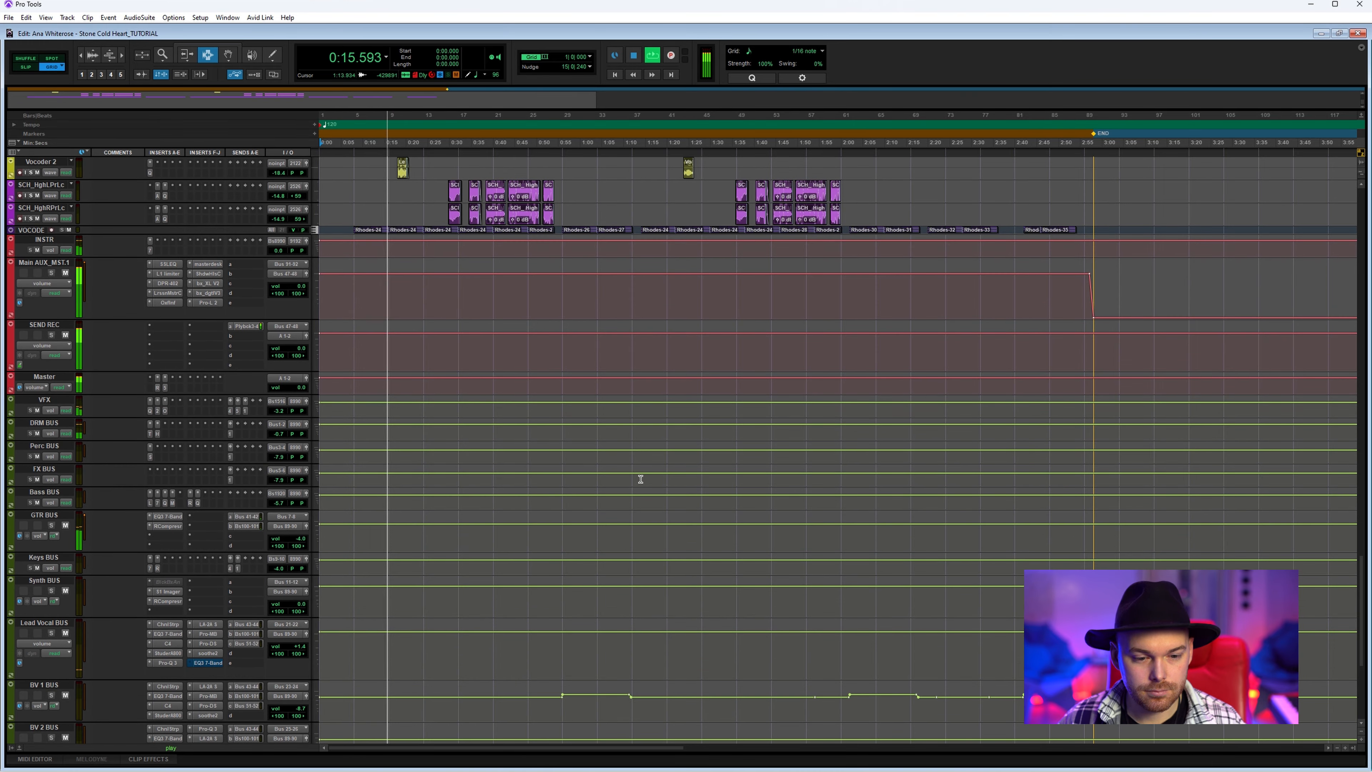
{"action": "scroll", "coordinate": [640, 479], "scroll_direction": "up", "scroll_amount": 20}
{"action": "scroll", "coordinate": [640, 480], "scroll_direction": "up", "scroll_amount": 10}
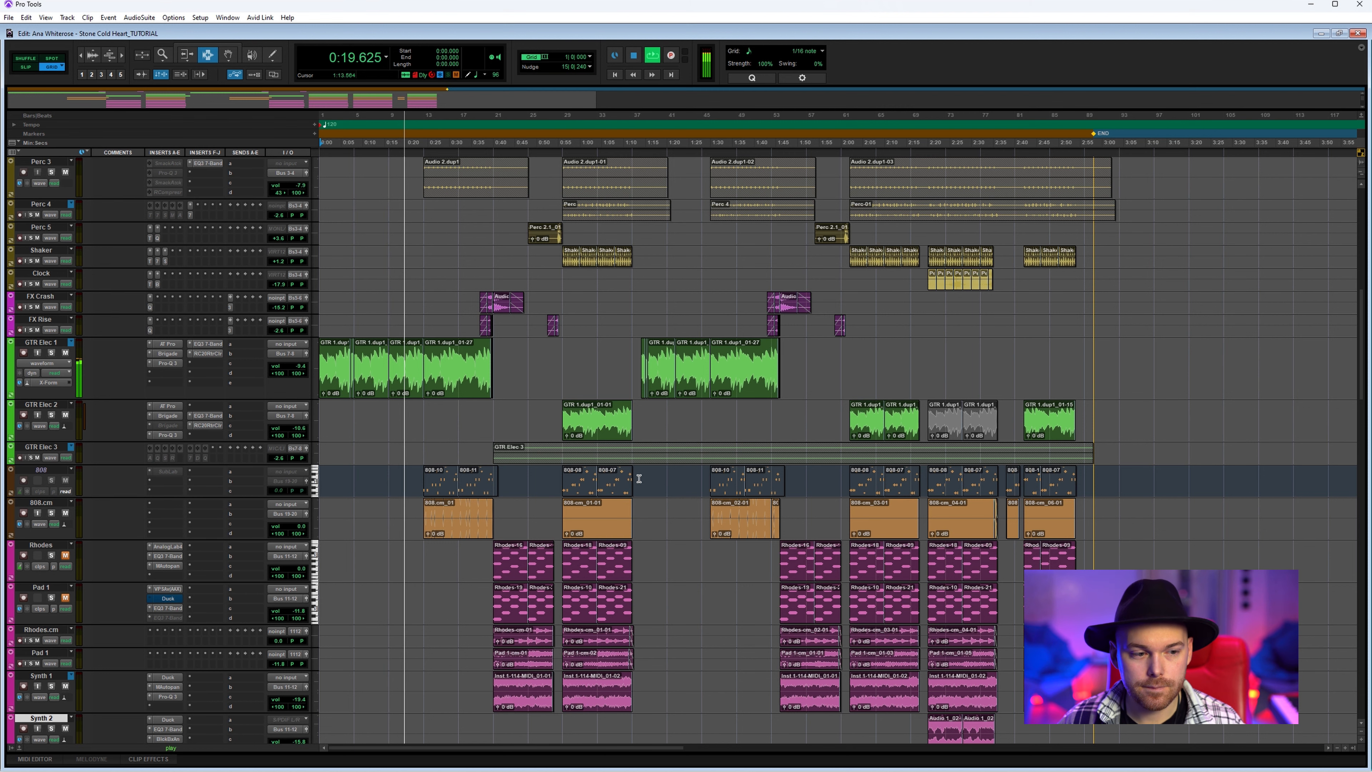
{"action": "scroll", "coordinate": [639, 480], "scroll_direction": "up", "scroll_amount": 4}
{"action": "scroll", "coordinate": [639, 479], "scroll_direction": "up", "scroll_amount": 7}
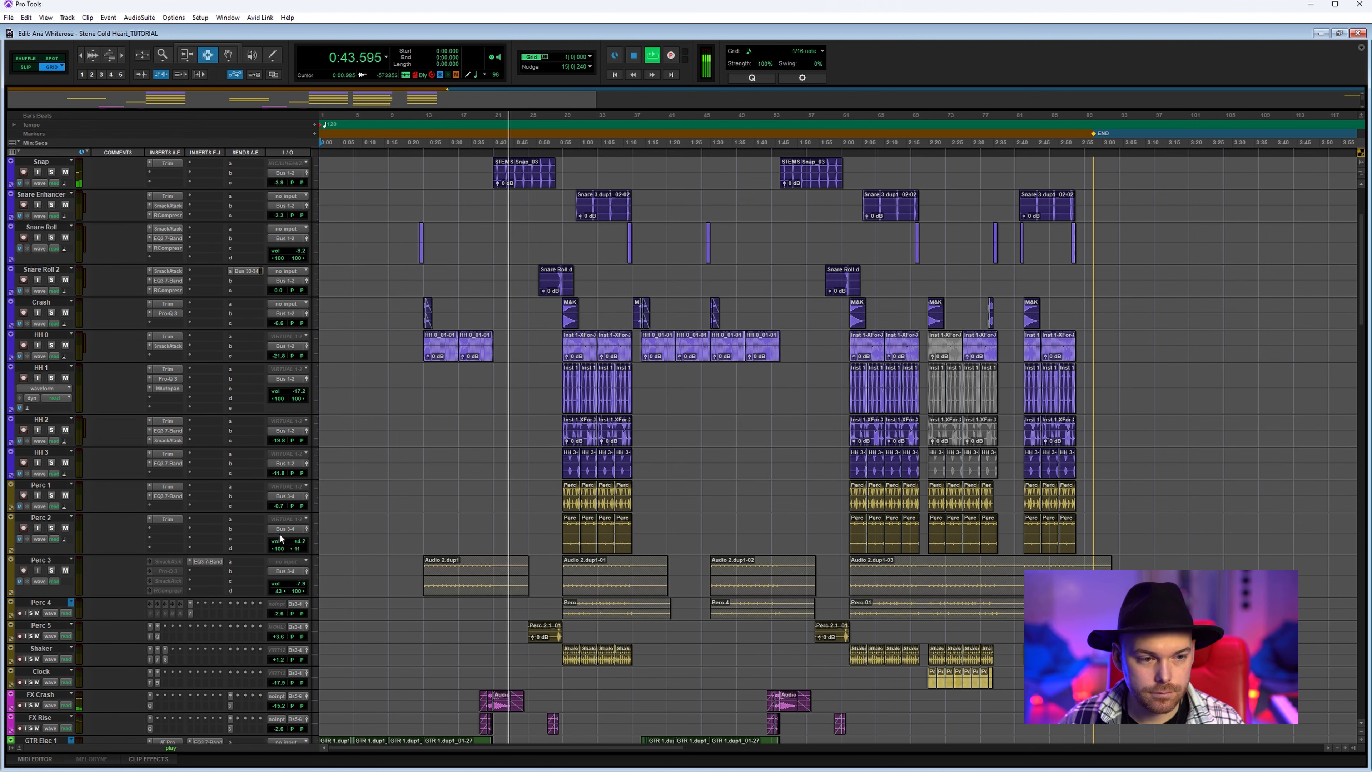
{"action": "scroll", "coordinate": [606, 475], "scroll_direction": "down", "scroll_amount": 1}
{"action": "scroll", "coordinate": [606, 475], "scroll_direction": "down", "scroll_amount": 3}
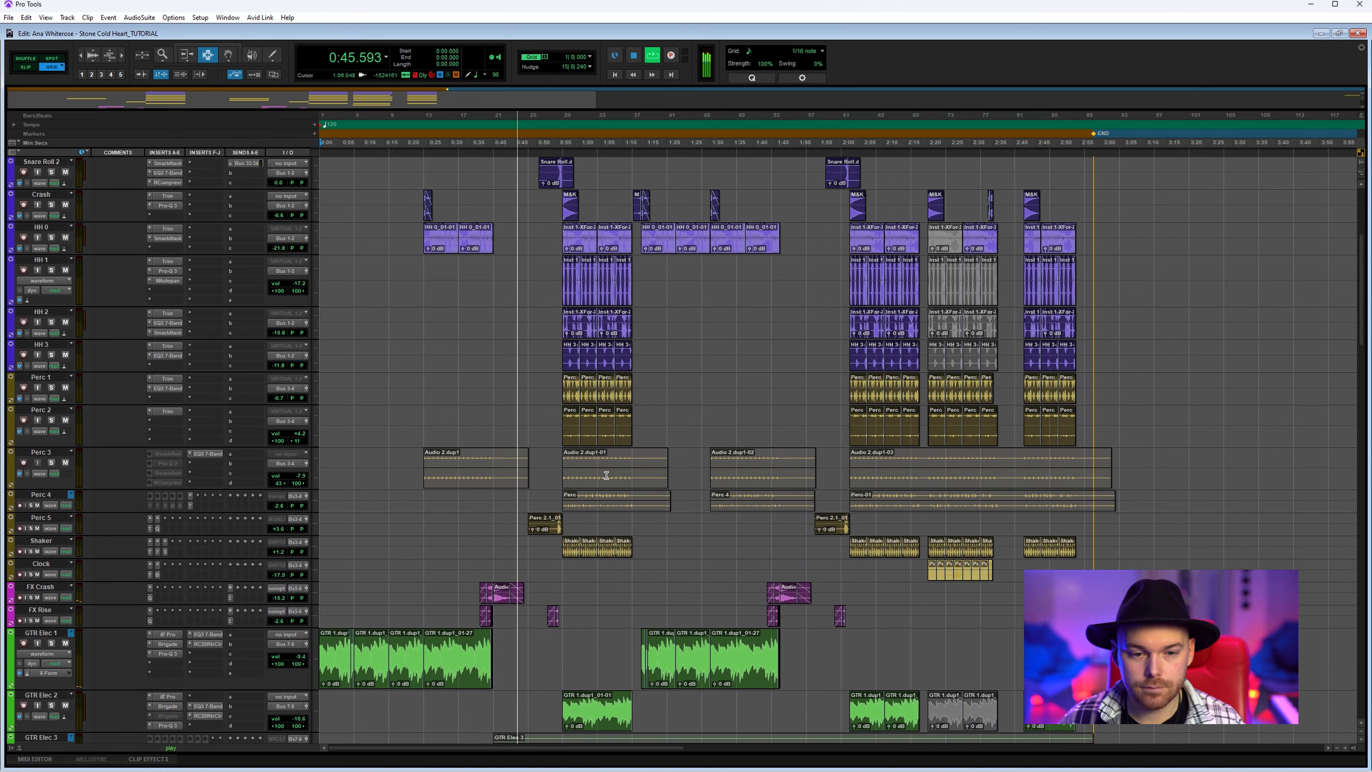